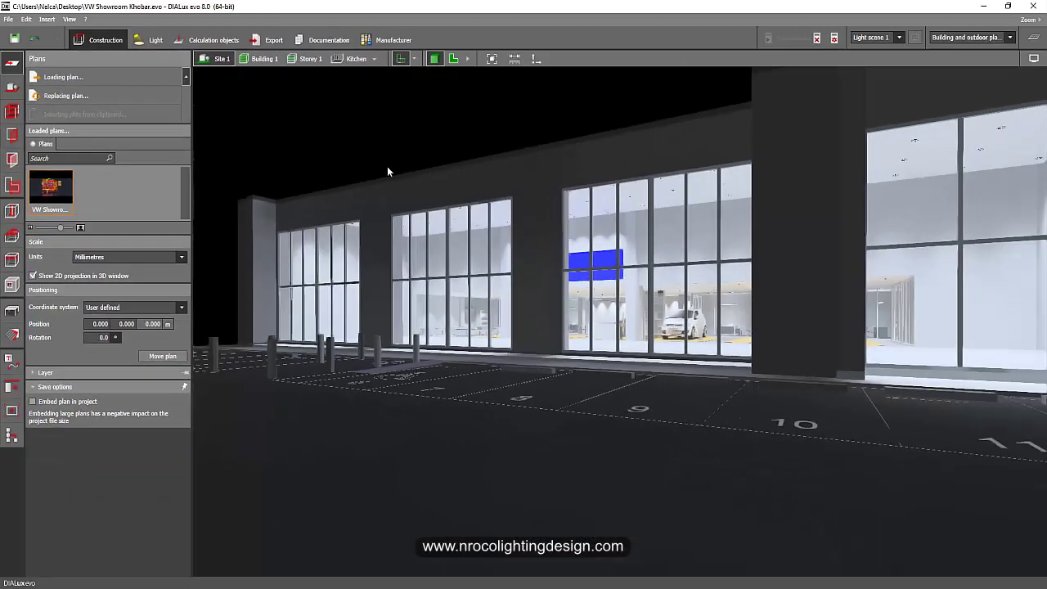
- Display the storey in false colours and inspect the illuminance distribution across the showroom from above
right_drag(358, 141, 458, 184)
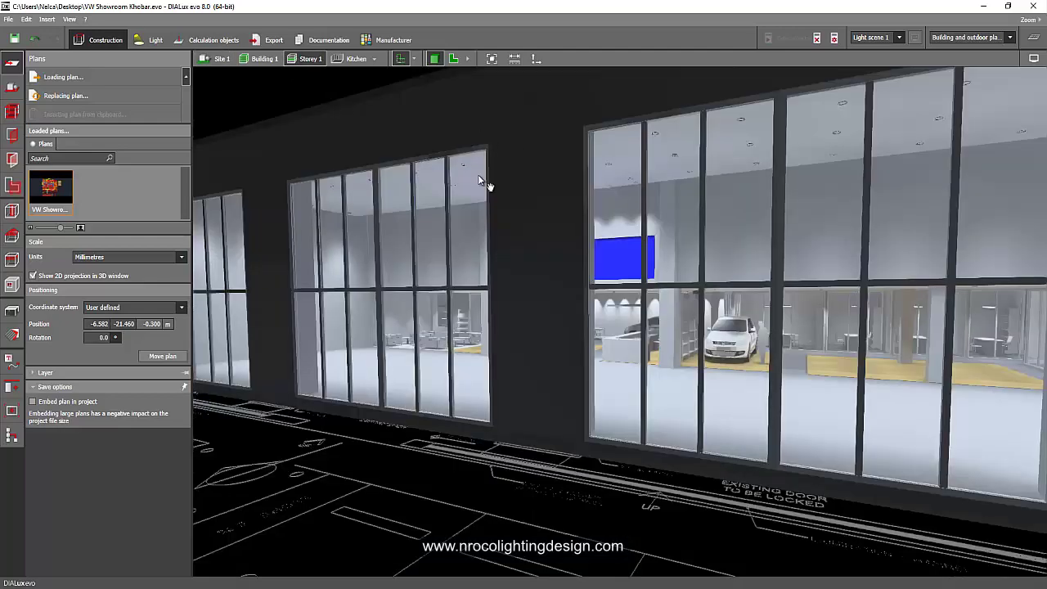
scroll(481, 186, down, 4)
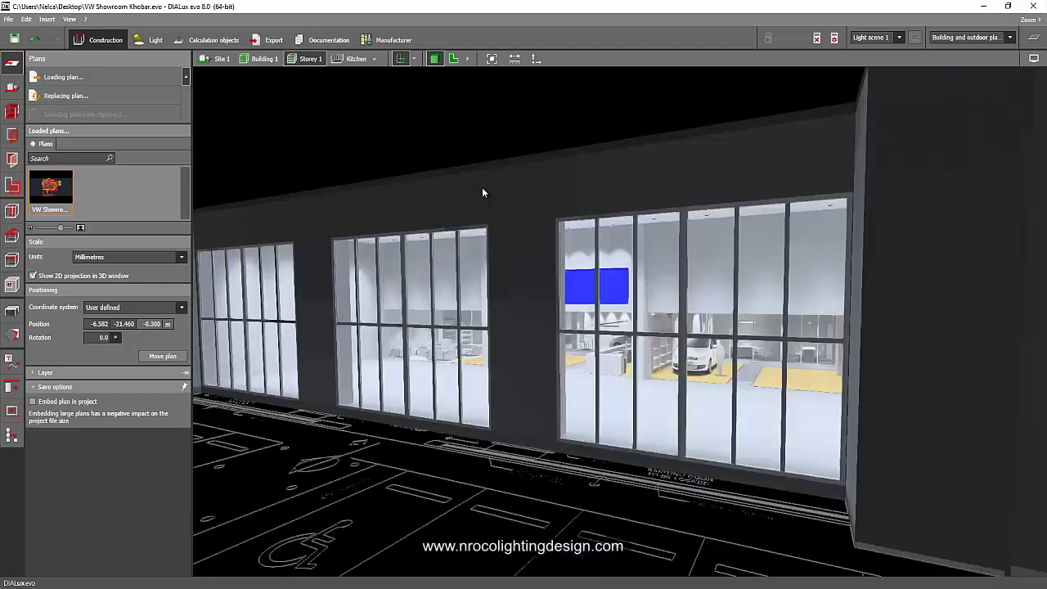
right_drag(463, 230, 429, 248)
drag(438, 256, 610, 245)
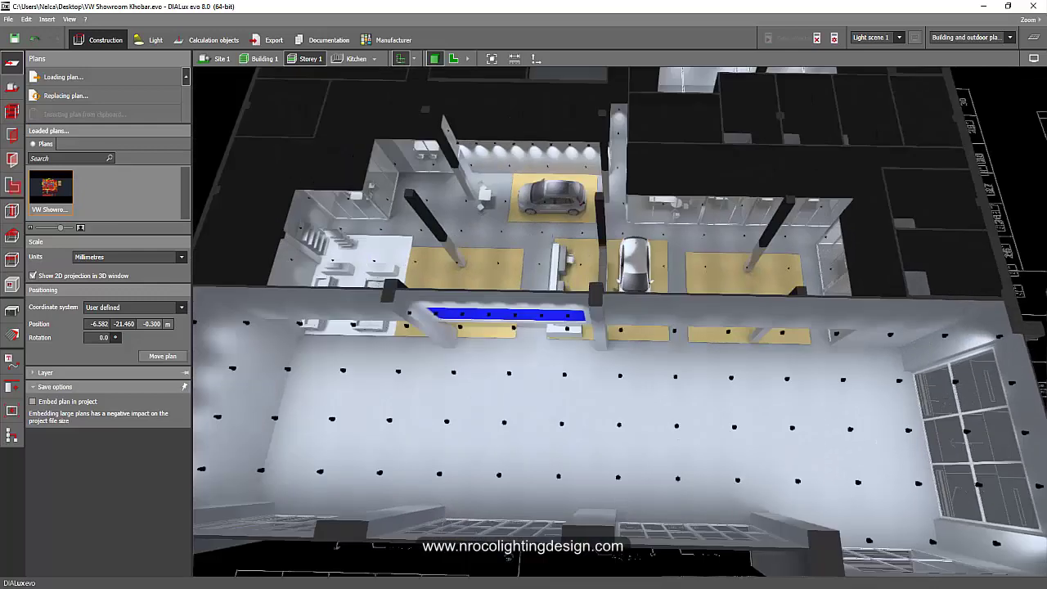
click(1033, 59)
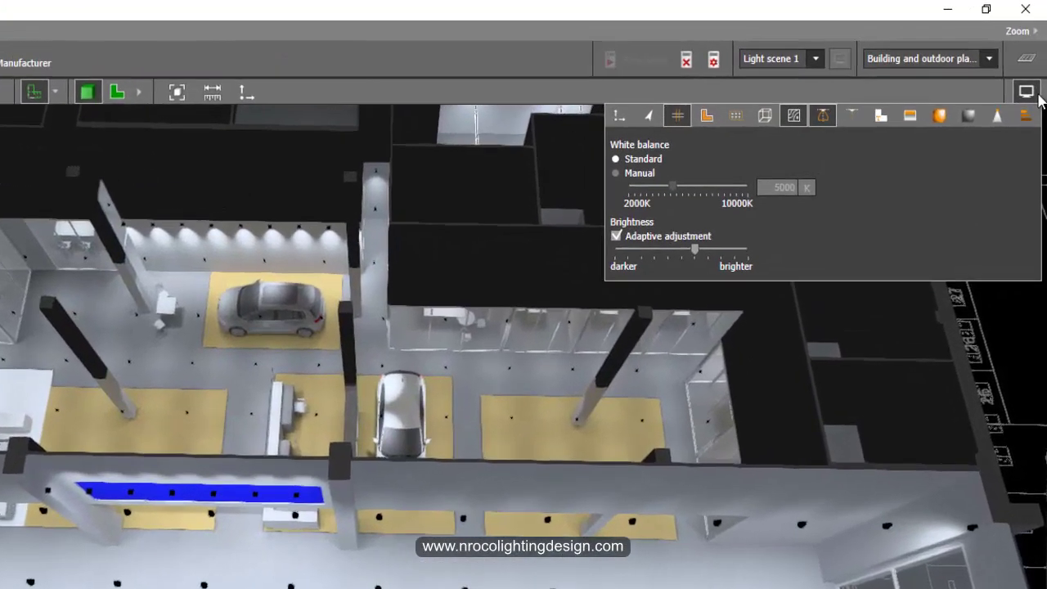
click(941, 117)
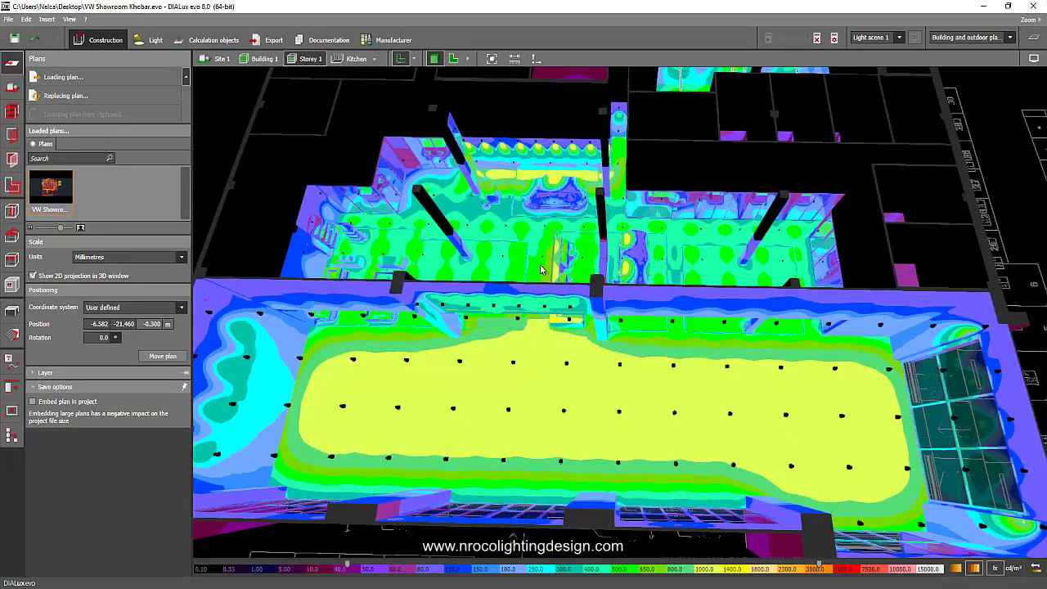
middle_drag(536, 283, 520, 309)
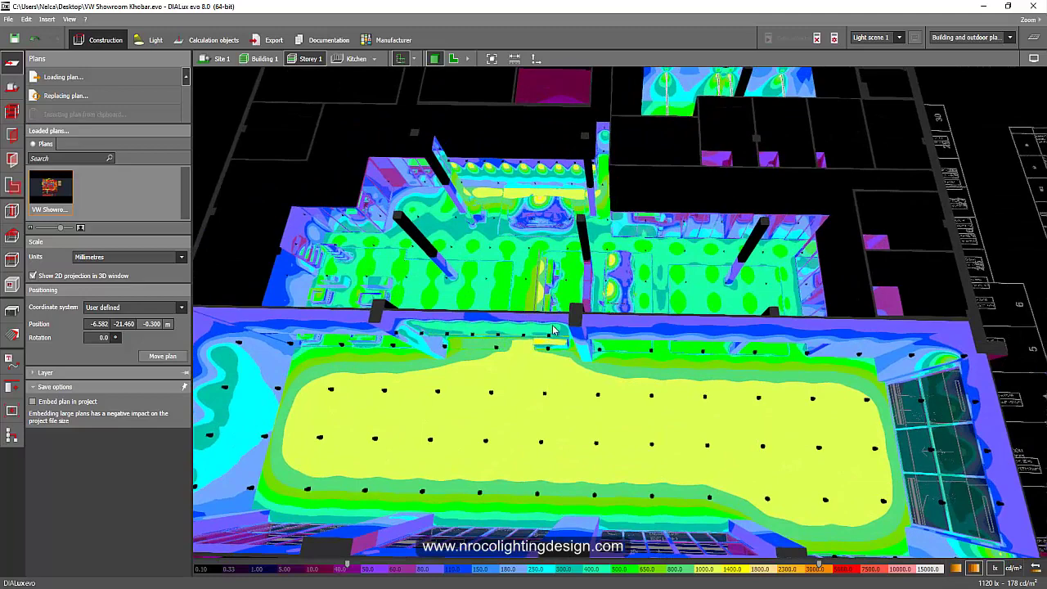
middle_drag(566, 337, 623, 316)
scroll(608, 352, down, 1)
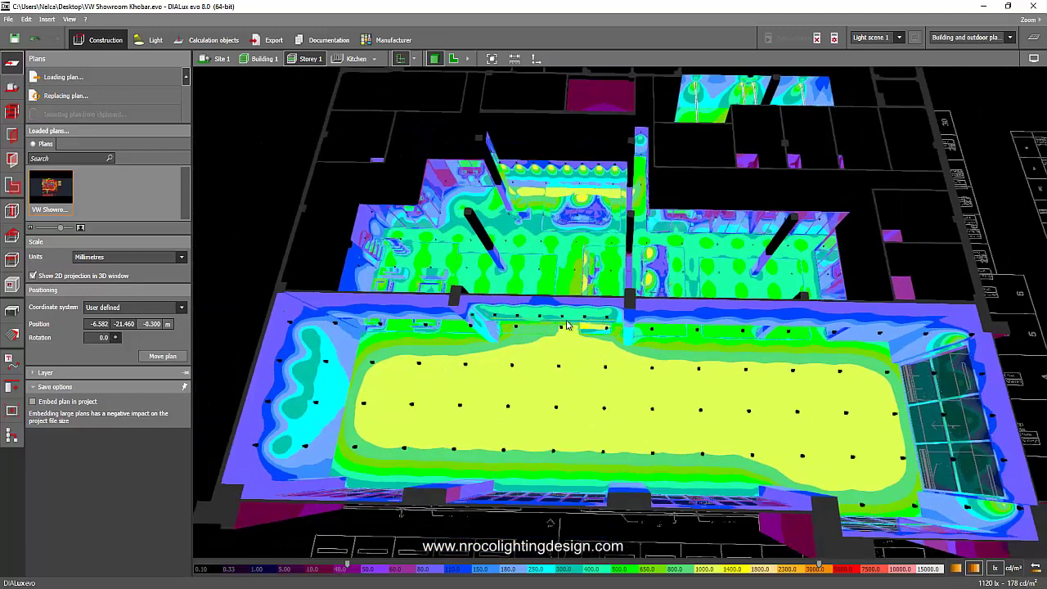
right_drag(537, 327, 442, 194)
- List all available documentation outputs and examine the isolines and false colours of the Common Area's Highlight / Horizontal illuminance output
click(331, 41)
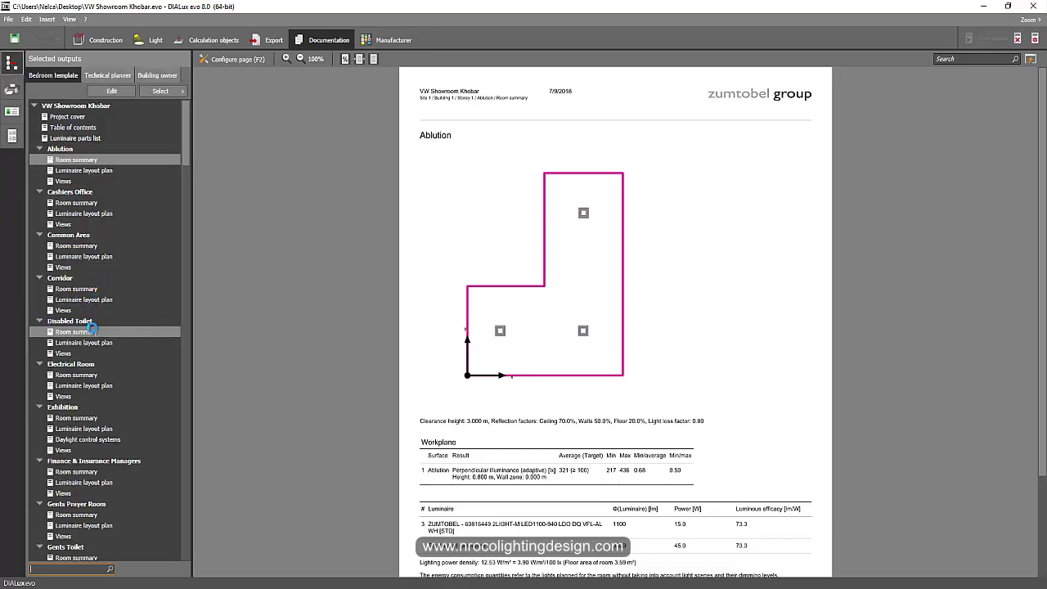
click(111, 90)
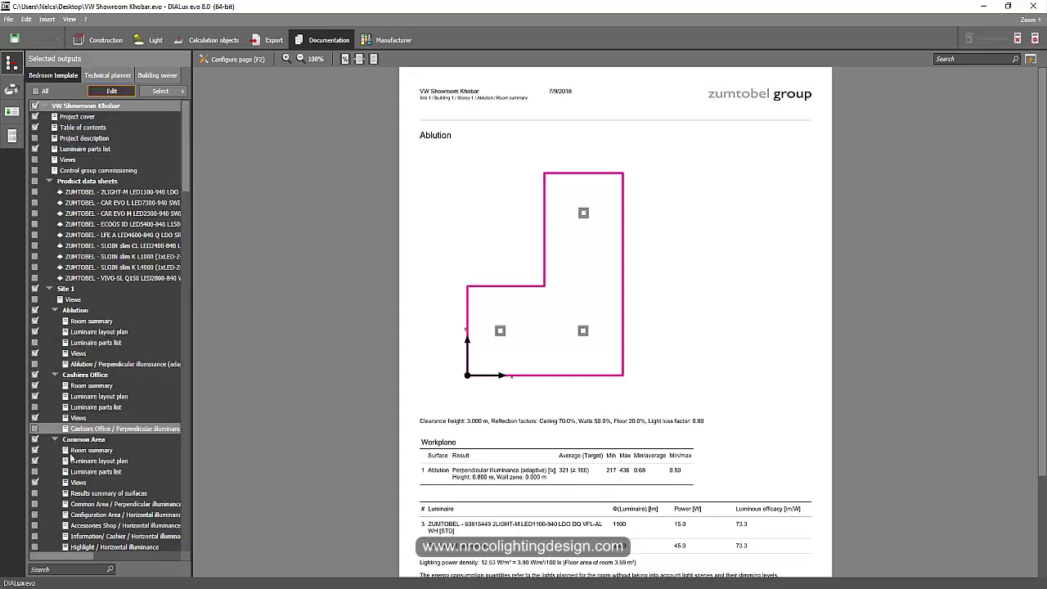
scroll(85, 460, down, 1)
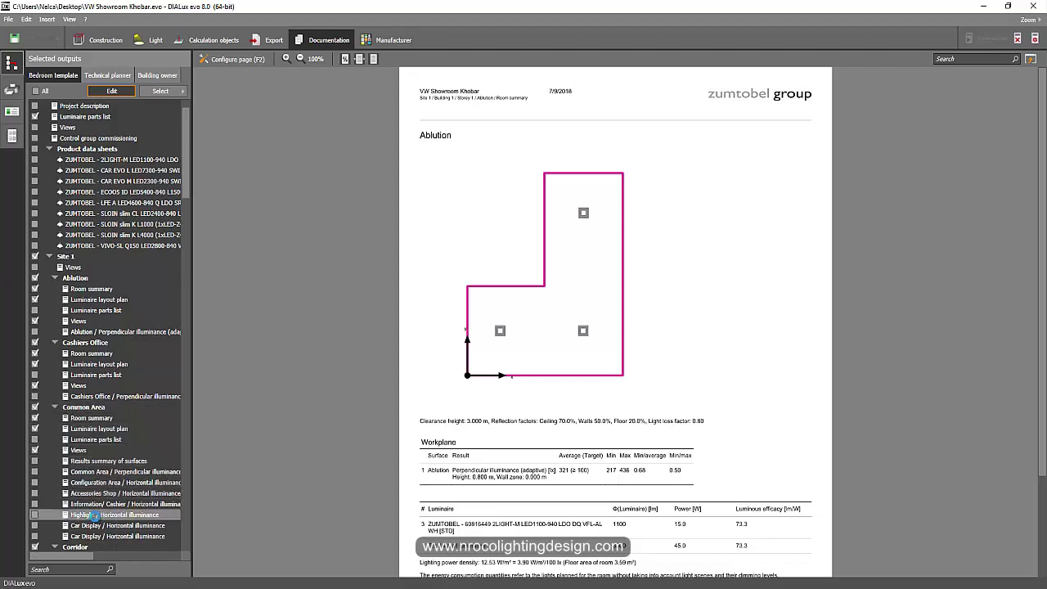
click(131, 514)
scroll(467, 295, down, 2)
scroll(551, 314, up, 2)
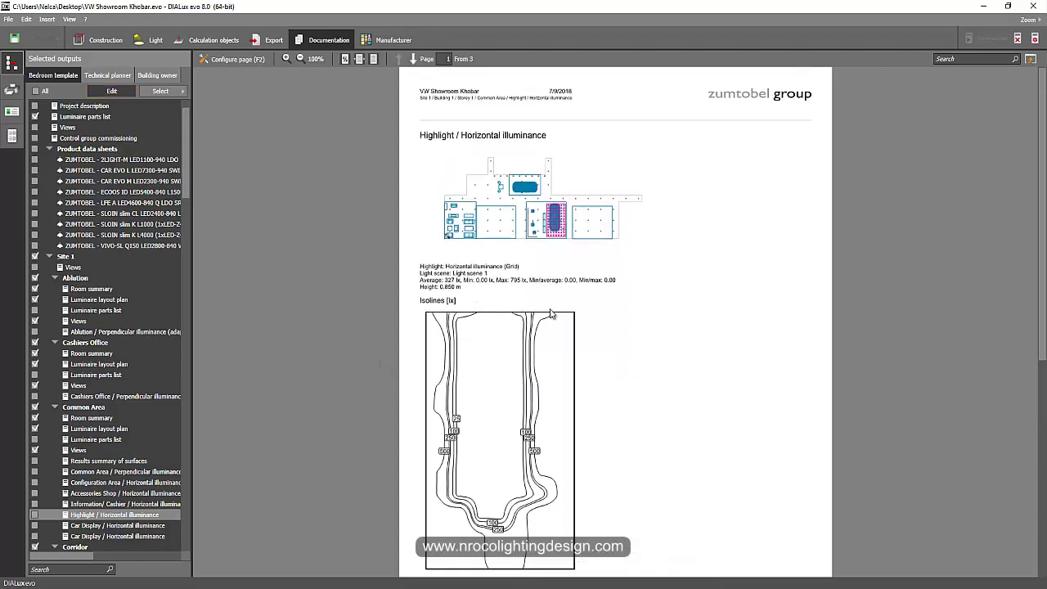
scroll(494, 352, down, 2)
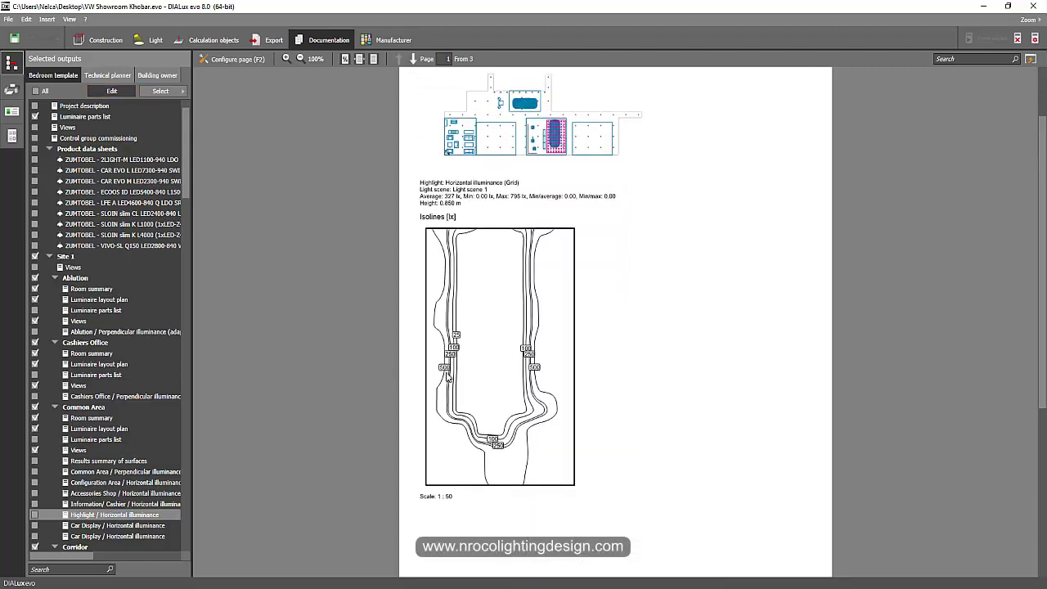
scroll(461, 423, down, 1)
scroll(519, 355, down, 5)
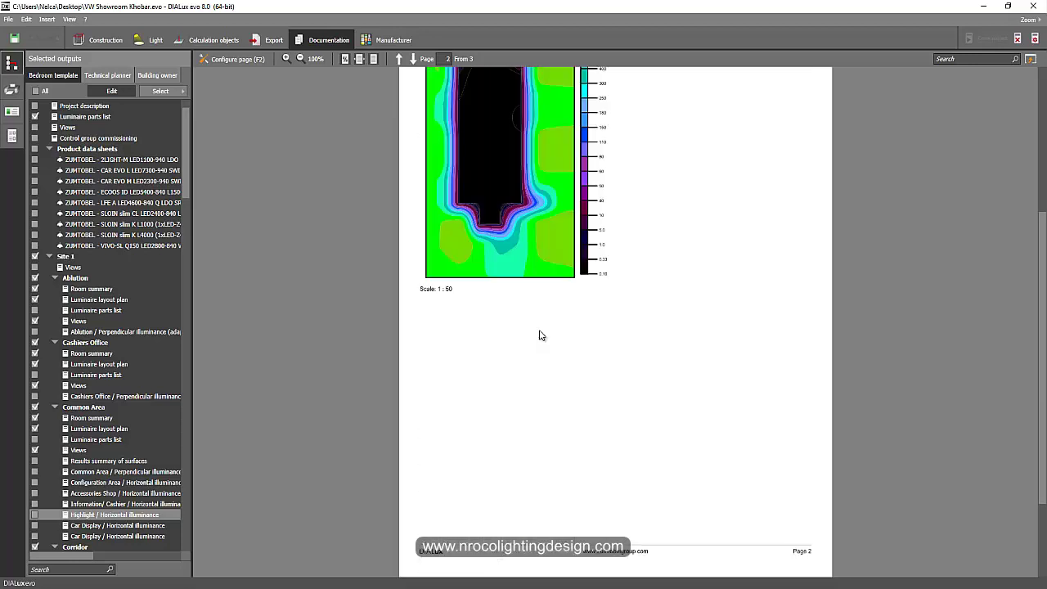
scroll(540, 307, up, 3)
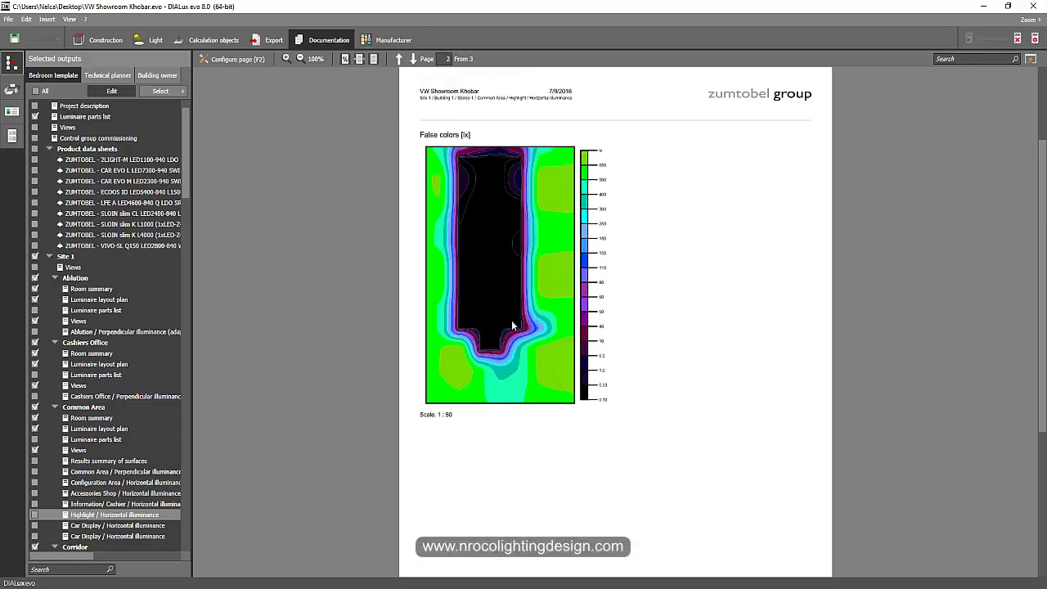
- Open the Perpendicular illuminance (adaptive) output of the Finance & Insurance Managers room and review its isolines, false colours and value grid
scroll(123, 458, down, 3)
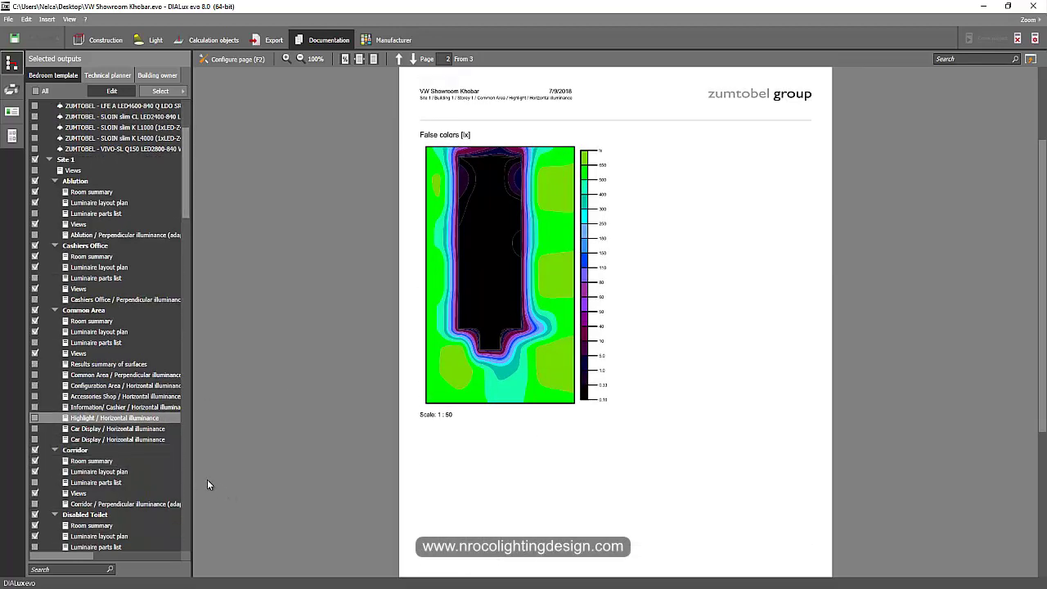
scroll(185, 478, down, 2)
scroll(184, 482, down, 2)
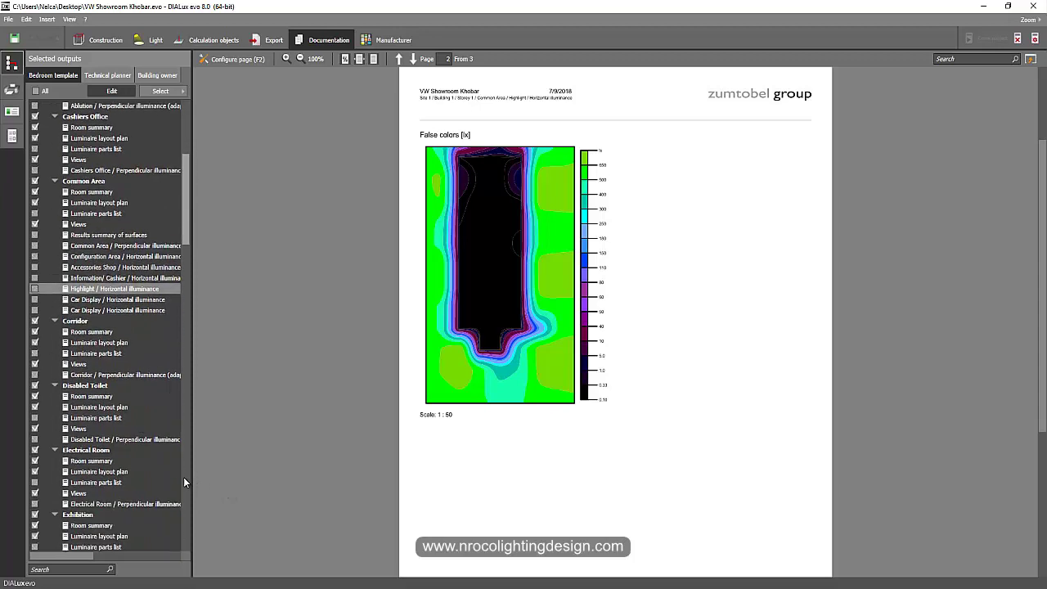
scroll(181, 478, down, 8)
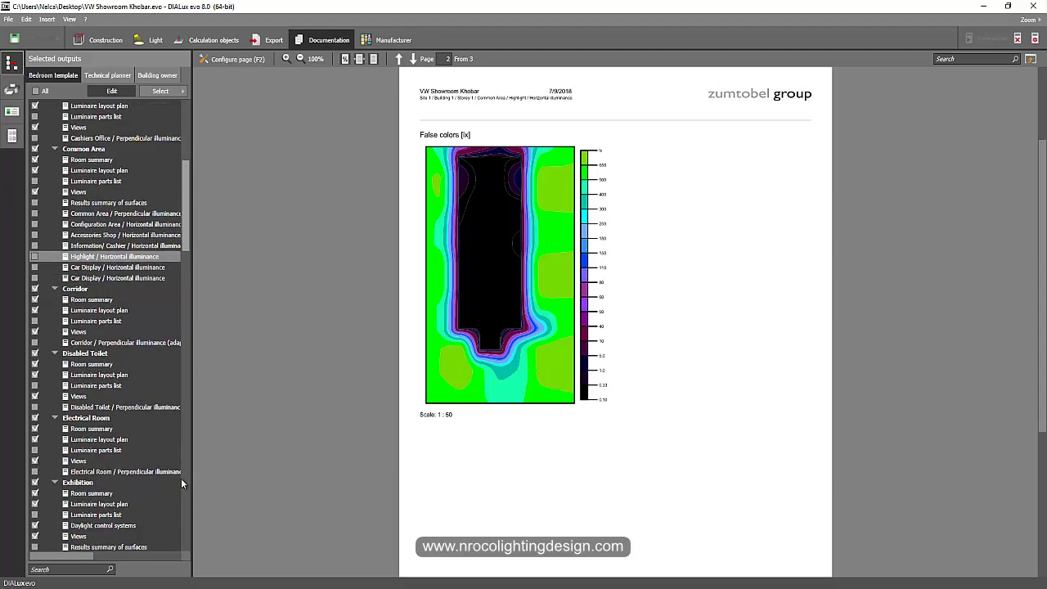
click(147, 503)
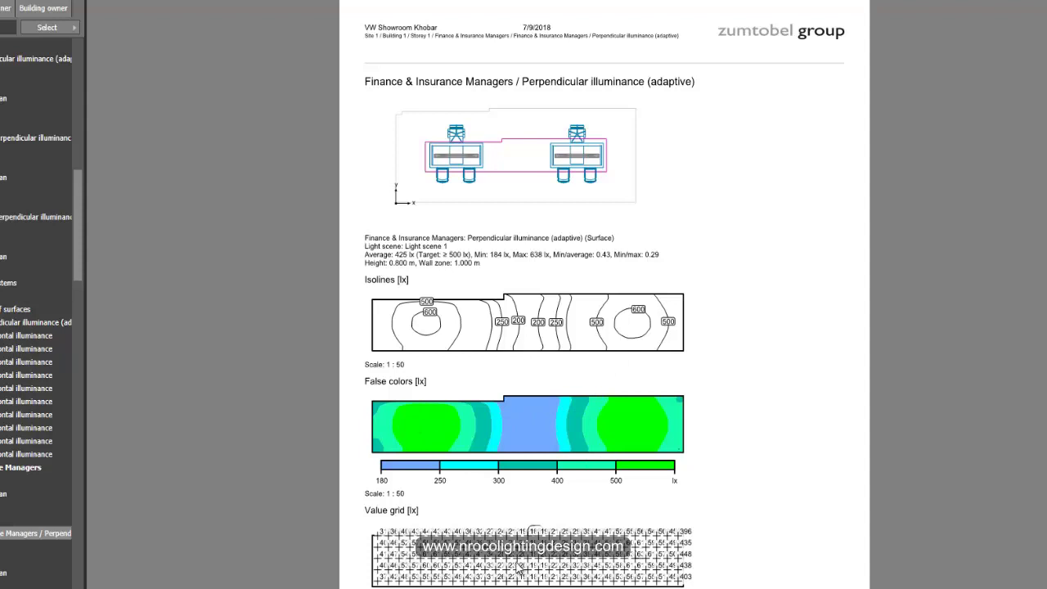
scroll(523, 559, down, 3)
scroll(528, 482, up, 1)
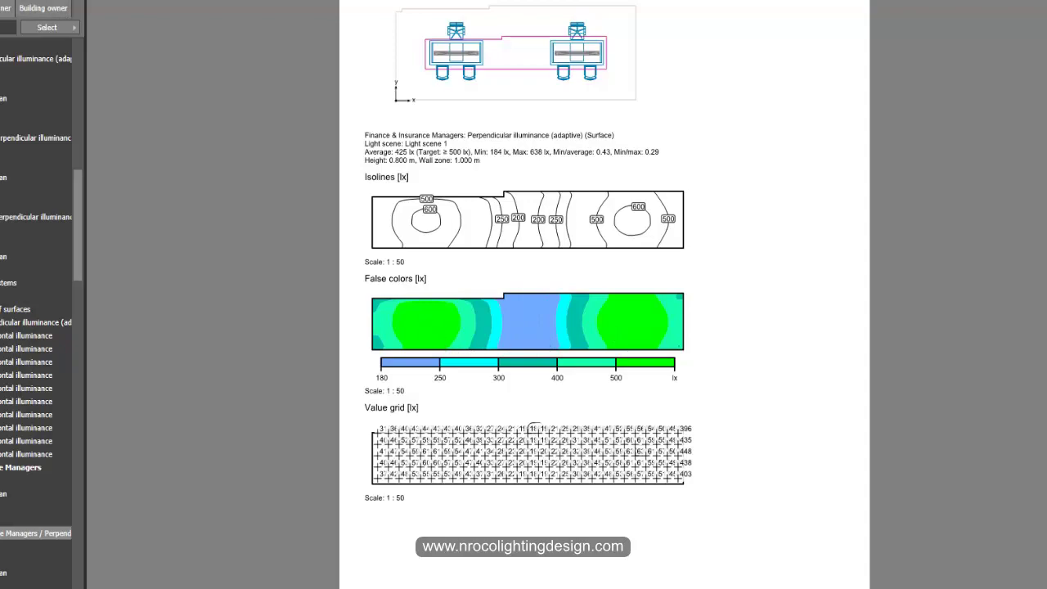
scroll(3, 417, down, 3)
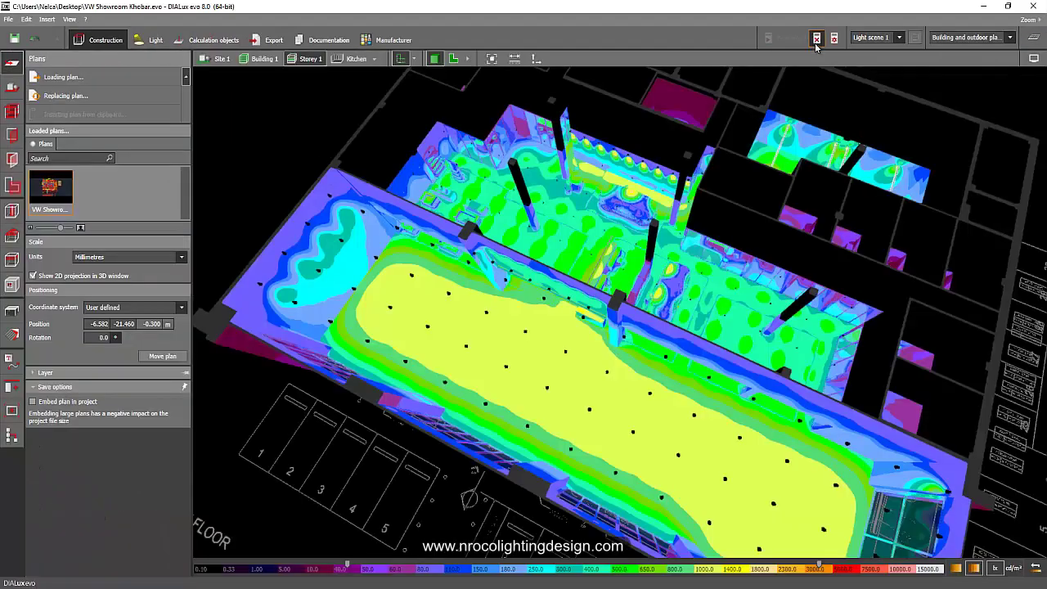
- Discard the project's calculation results and make the Finance & Insurance Managers room the active room
click(816, 39)
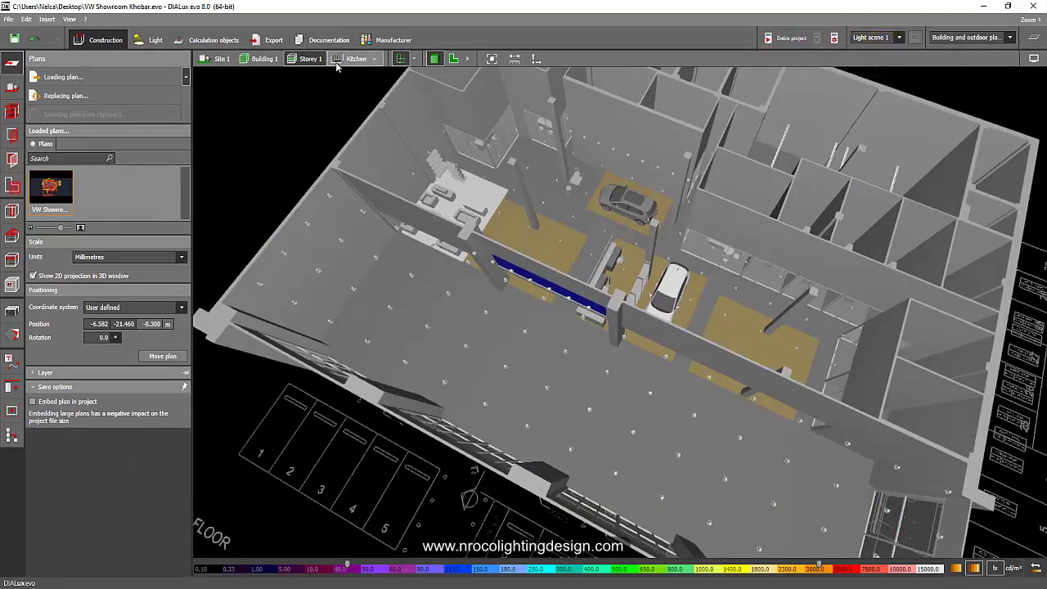
click(374, 59)
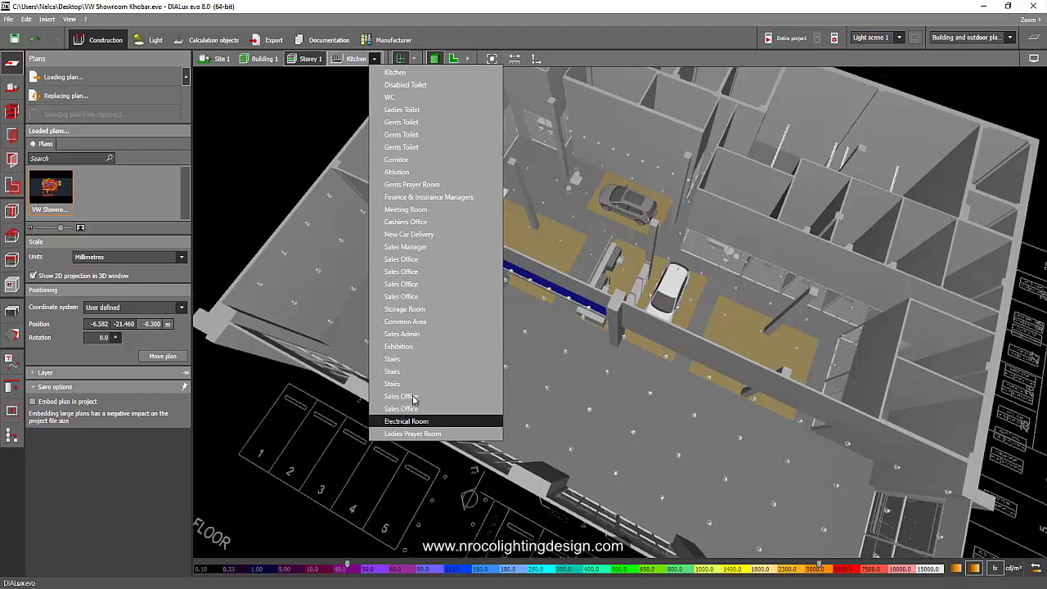
click(442, 210)
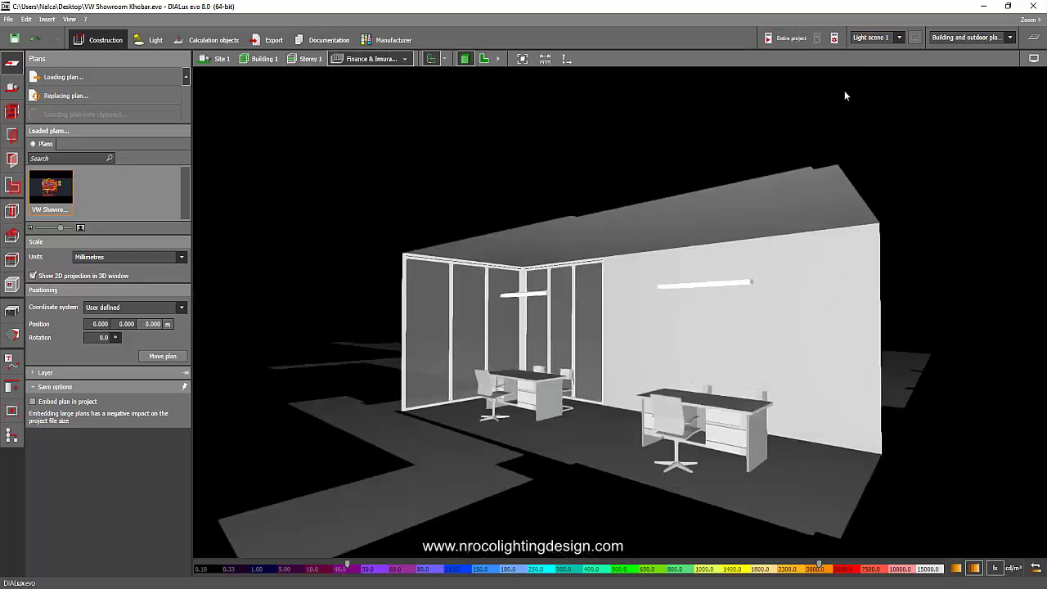
- Calculate only the Finance & Insurance Managers room with the Fast setting and inspect the false colours around its two desks
click(834, 39)
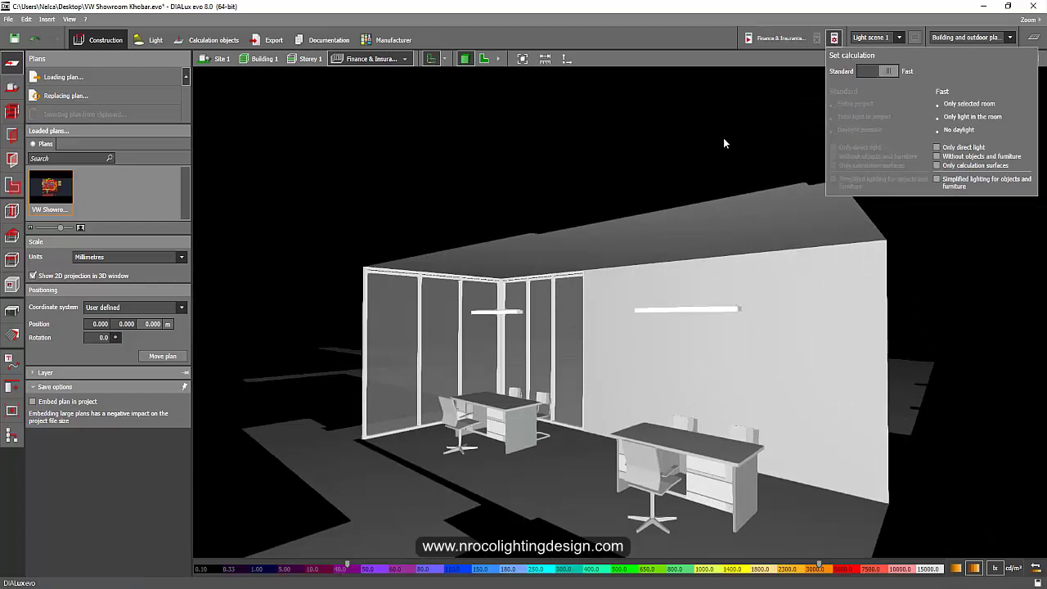
click(761, 39)
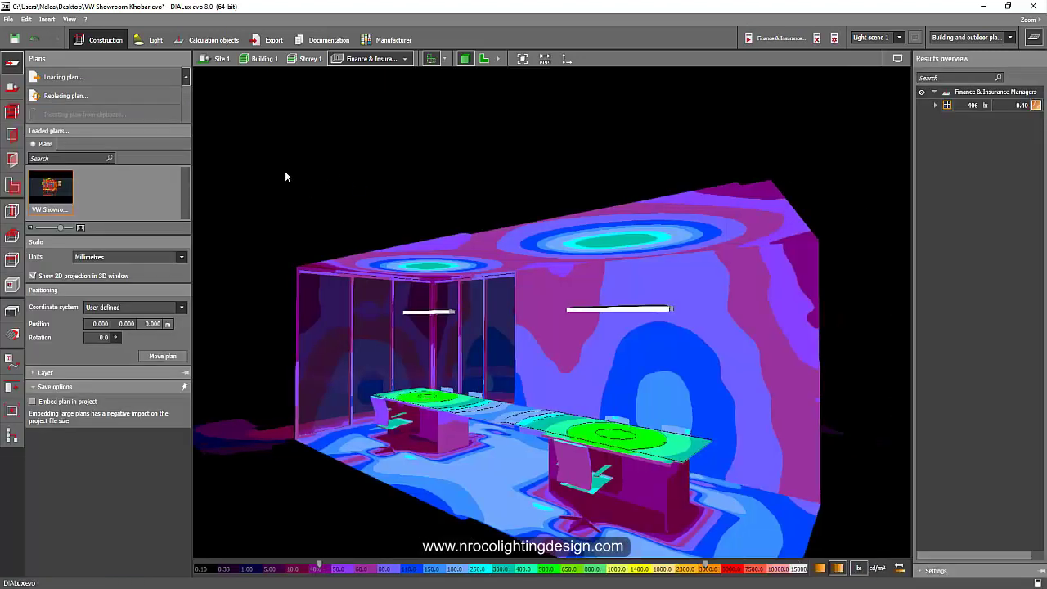
drag(285, 171, 570, 205)
middle_drag(569, 201, 505, 270)
drag(505, 271, 420, 263)
scroll(569, 321, up, 3)
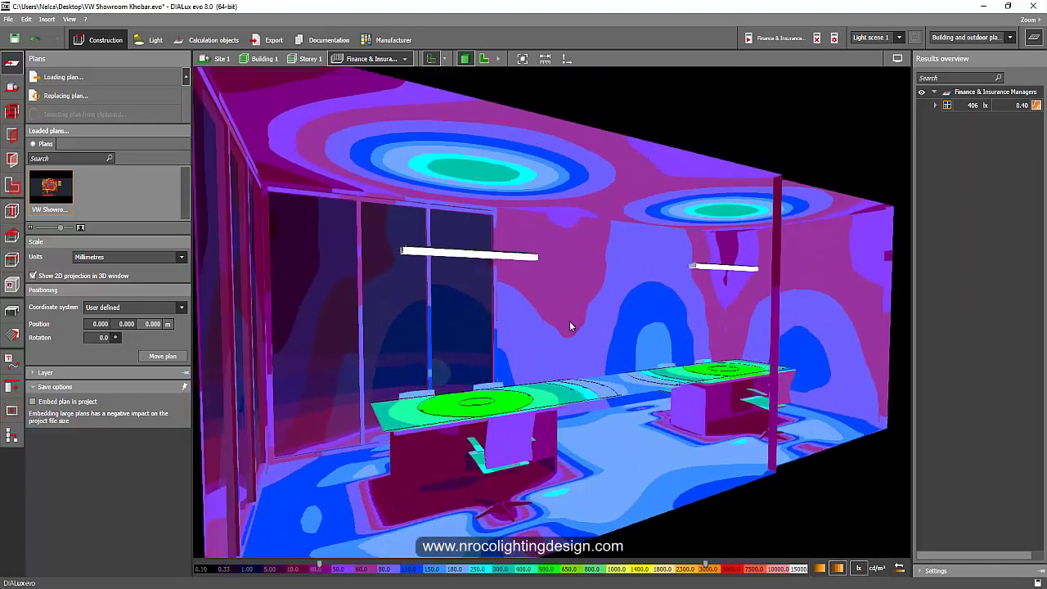
drag(561, 326, 461, 302)
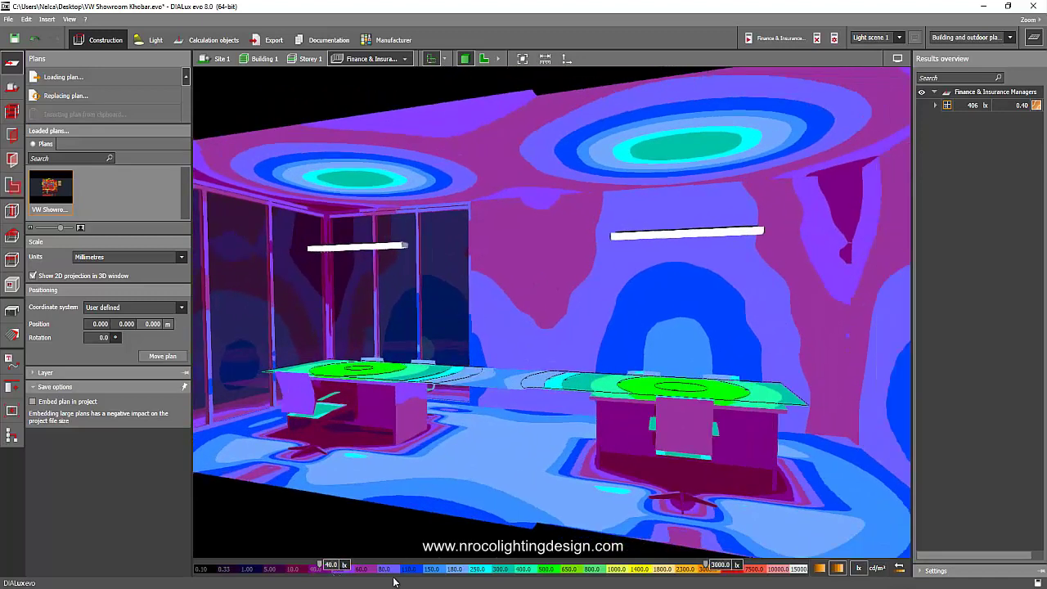
- Set the false-colour scale markers to 100 lx and 5000 lx and move the two markers closer together along the scale
double_click(718, 564)
click(328, 565)
text(100)
key(Return)
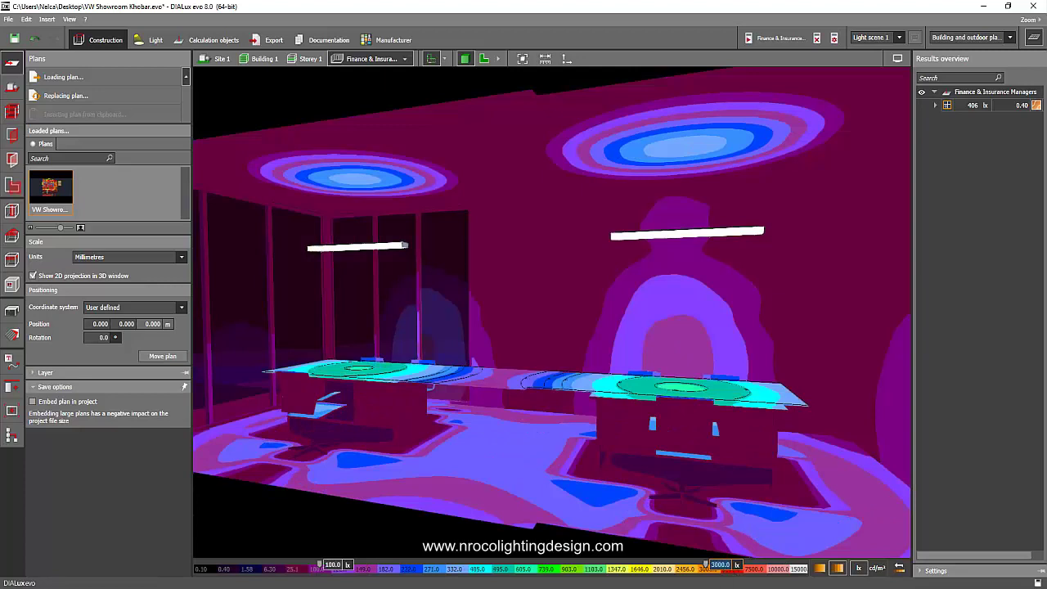
text(5000)
key(Return)
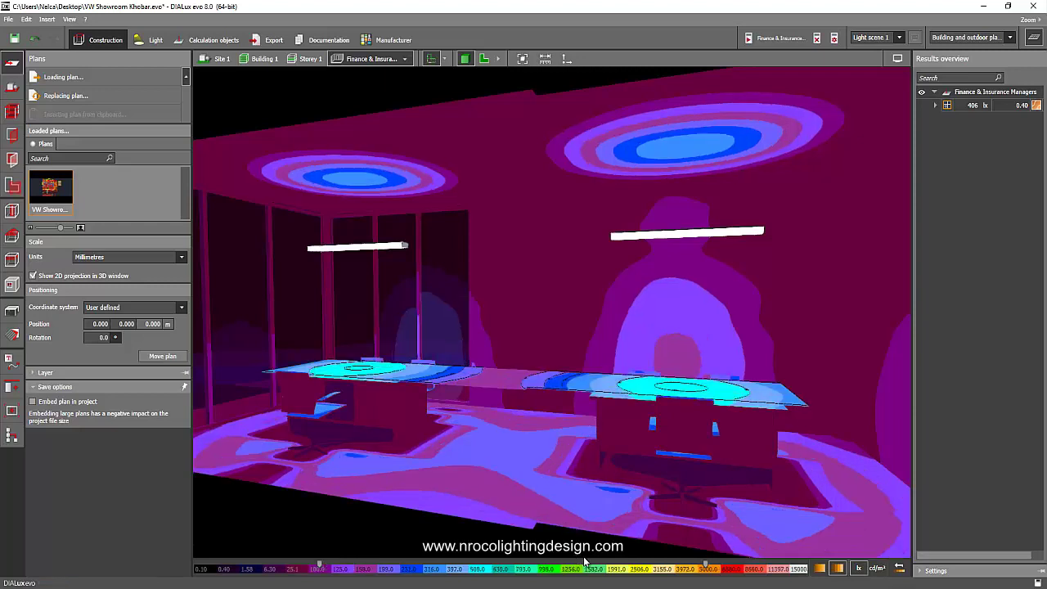
drag(320, 565, 391, 566)
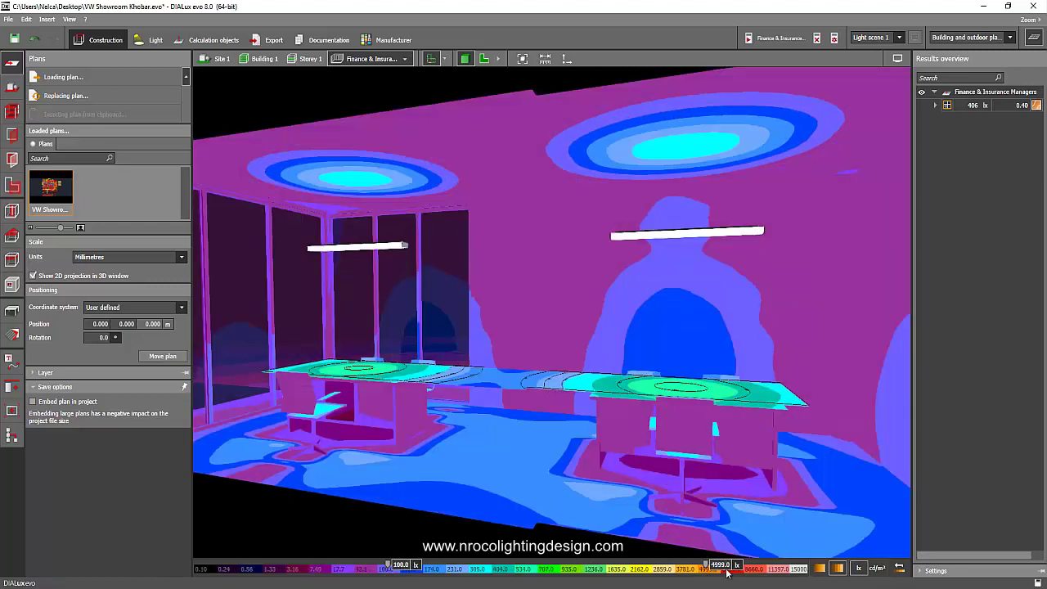
drag(707, 564, 637, 566)
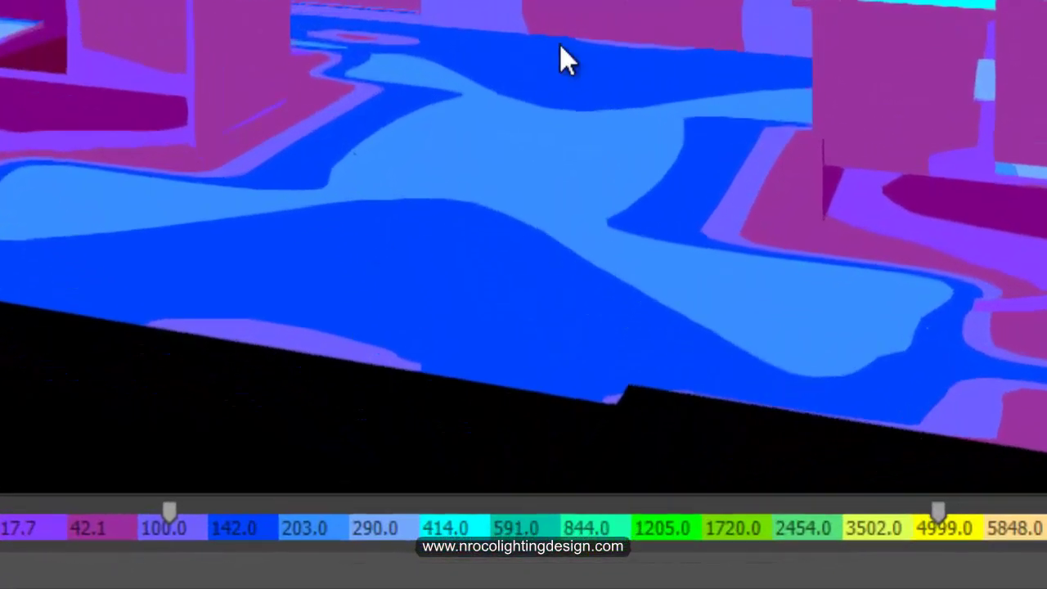
- Change the colour of the 100 lx band in the false-colour scale to light grey
mouse_move(411, 570)
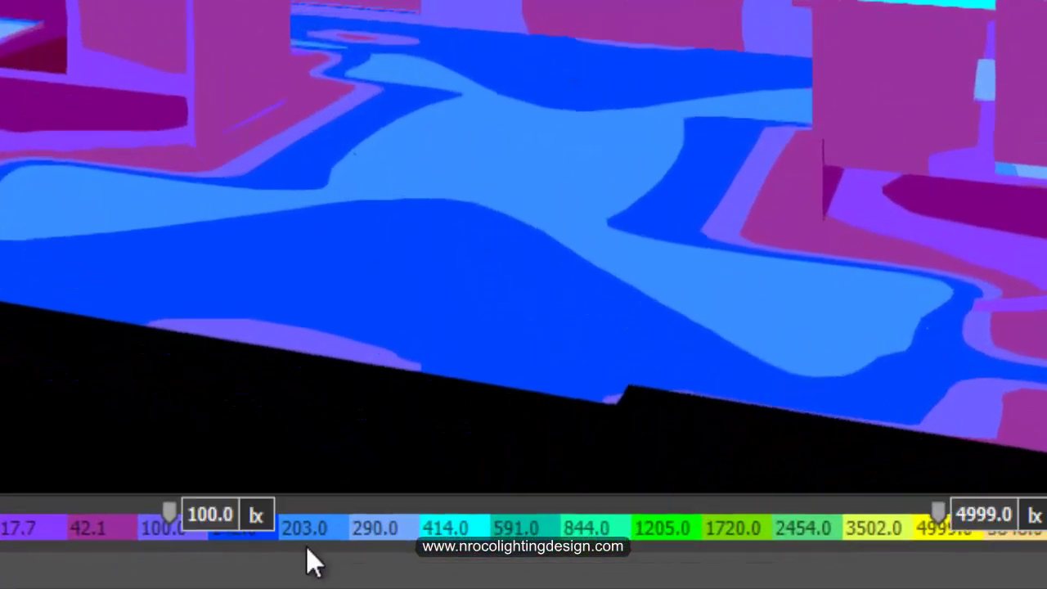
click(159, 530)
click(342, 458)
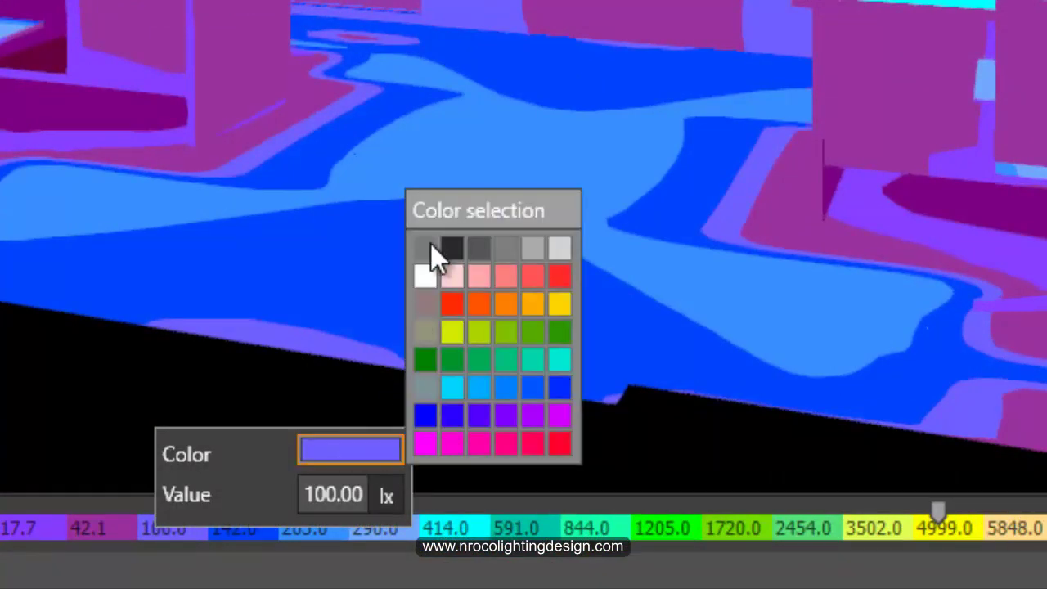
click(559, 247)
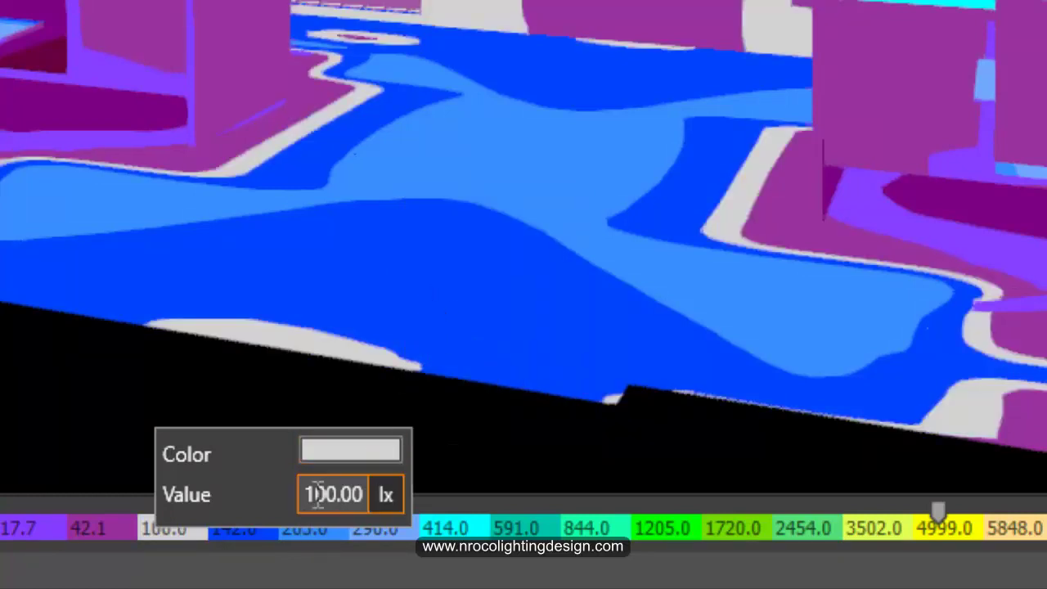
- Change the colour of the 142 lx band in the false-colour scale to medium grey
click(235, 532)
click(411, 459)
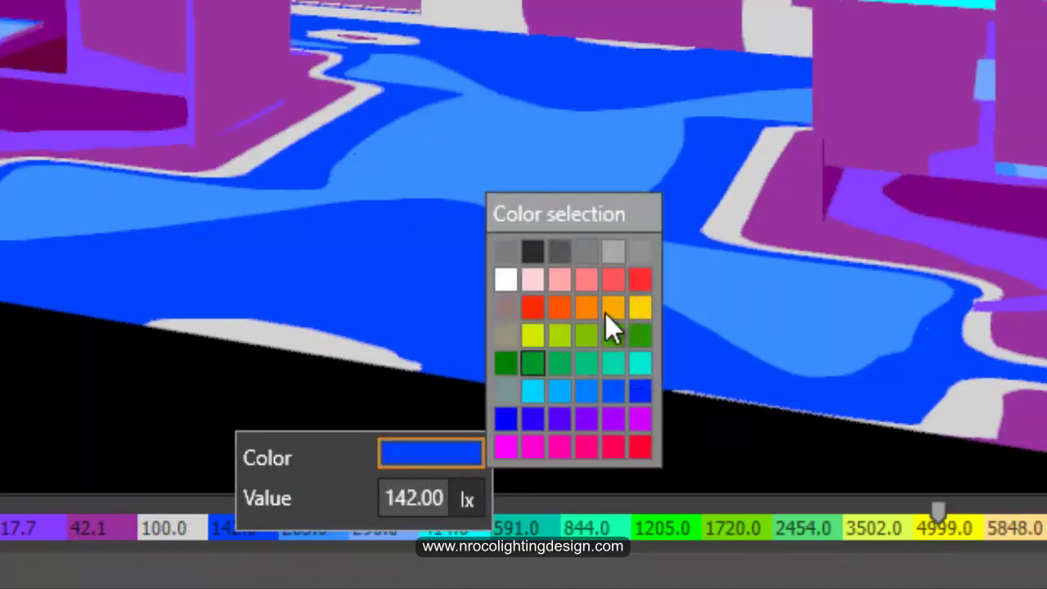
click(584, 250)
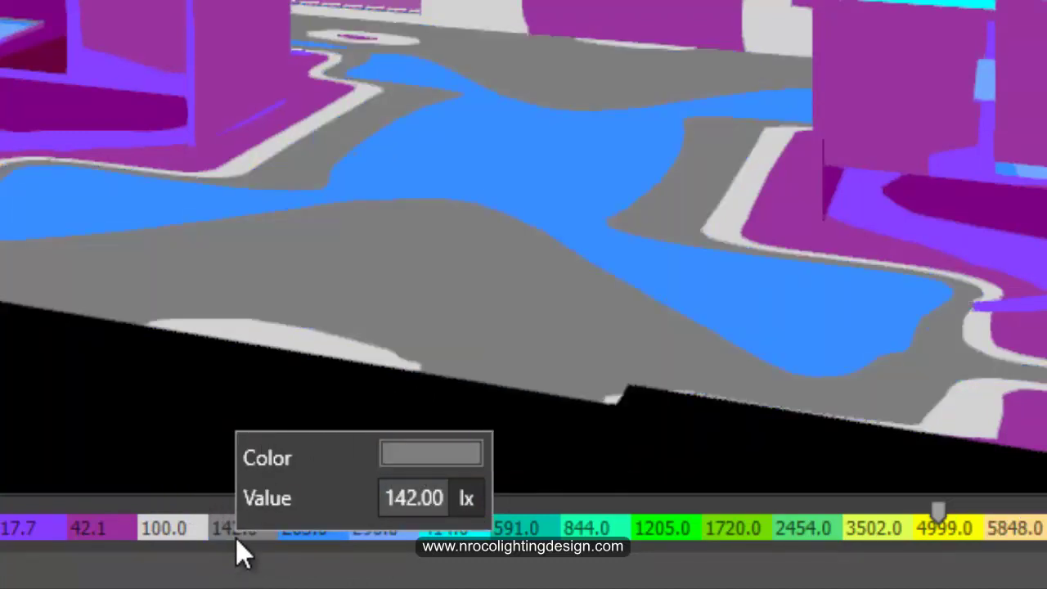
click(229, 528)
click(249, 527)
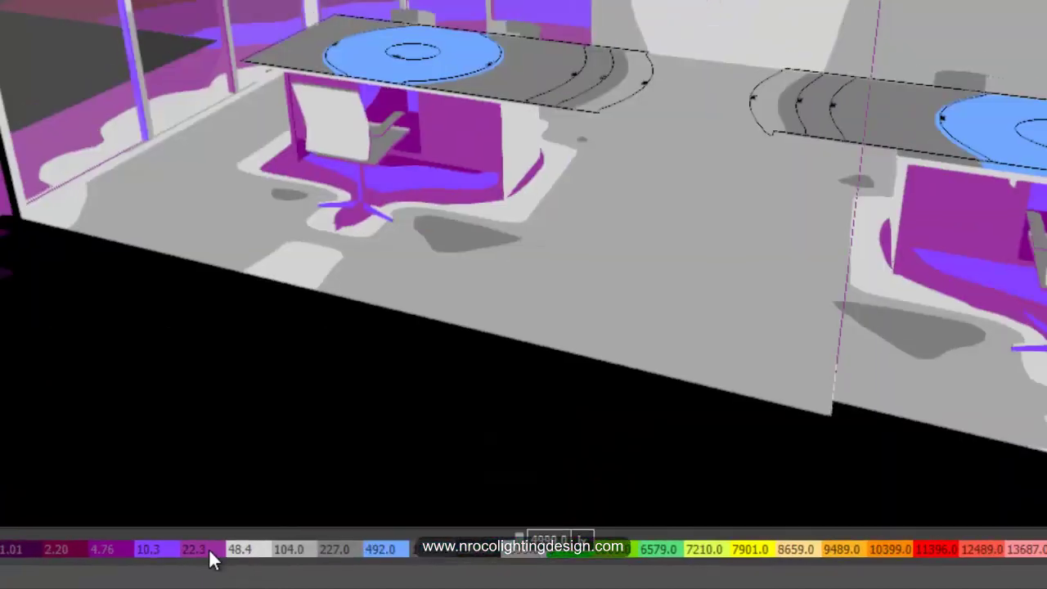
- Reset the false-colour scale to its defaults and move the 1.0 lx and 3000 lx markers closer together along it
middle_drag(258, 421, 329, 405)
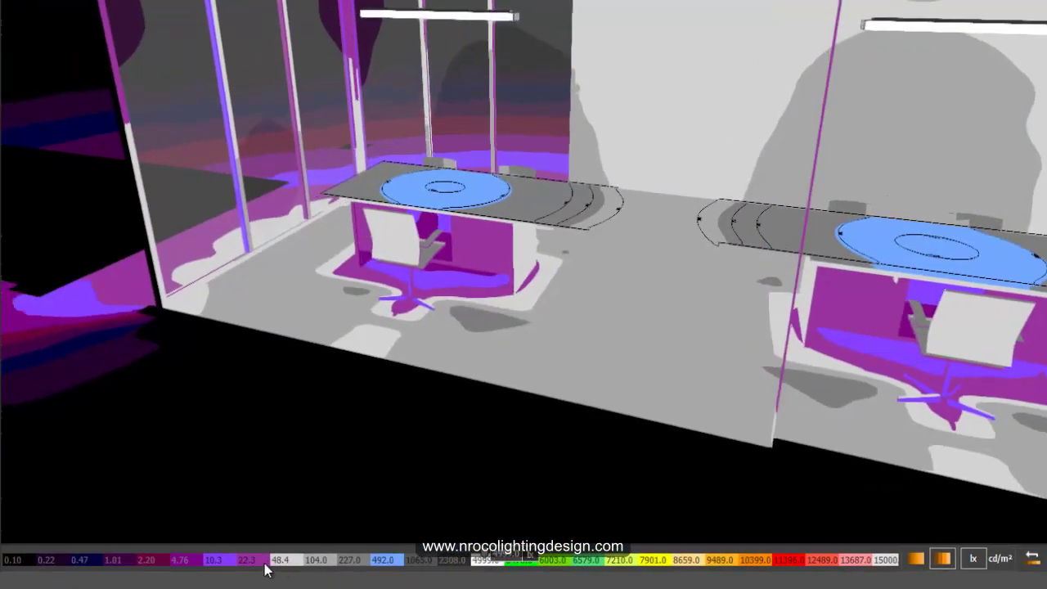
click(999, 565)
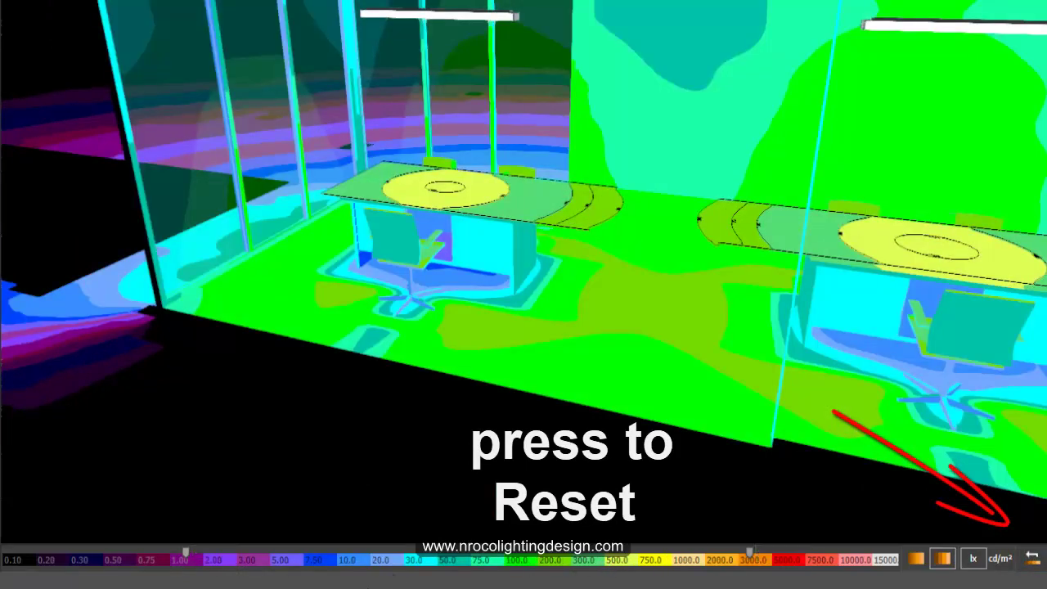
mouse_move(205, 570)
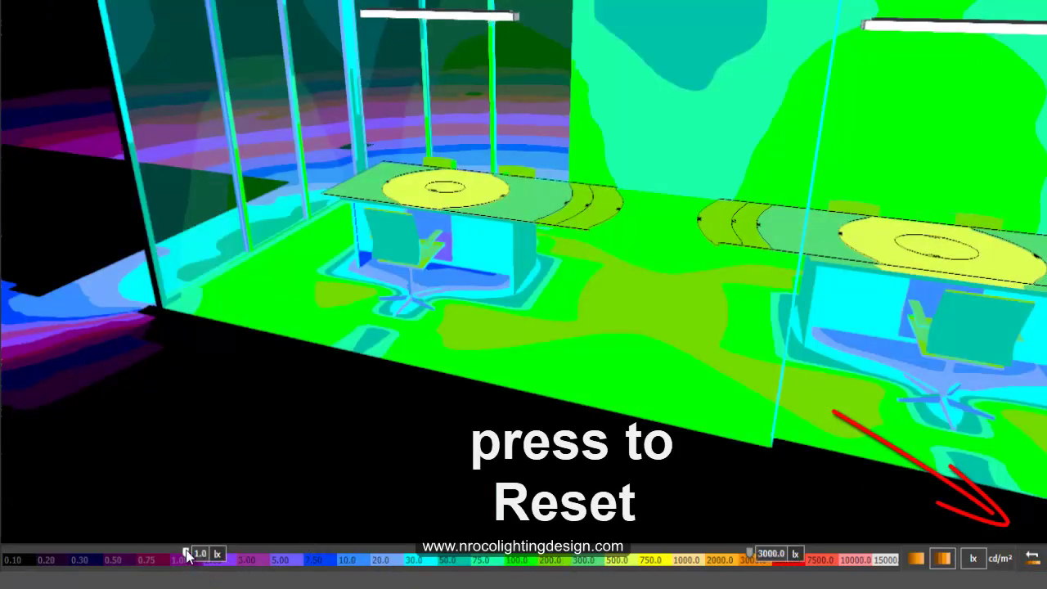
drag(187, 552, 350, 551)
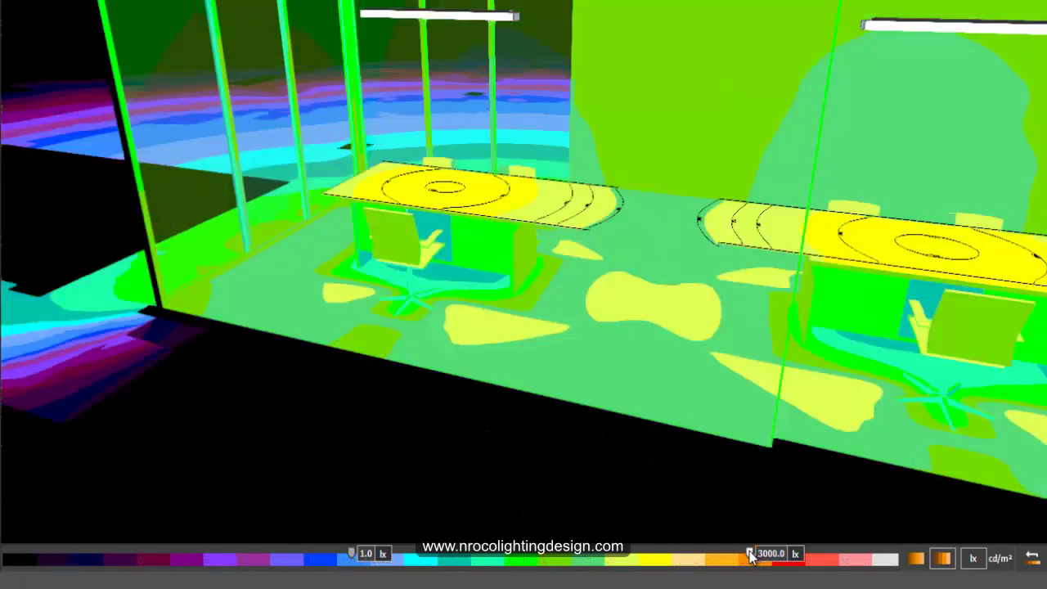
drag(751, 555, 651, 553)
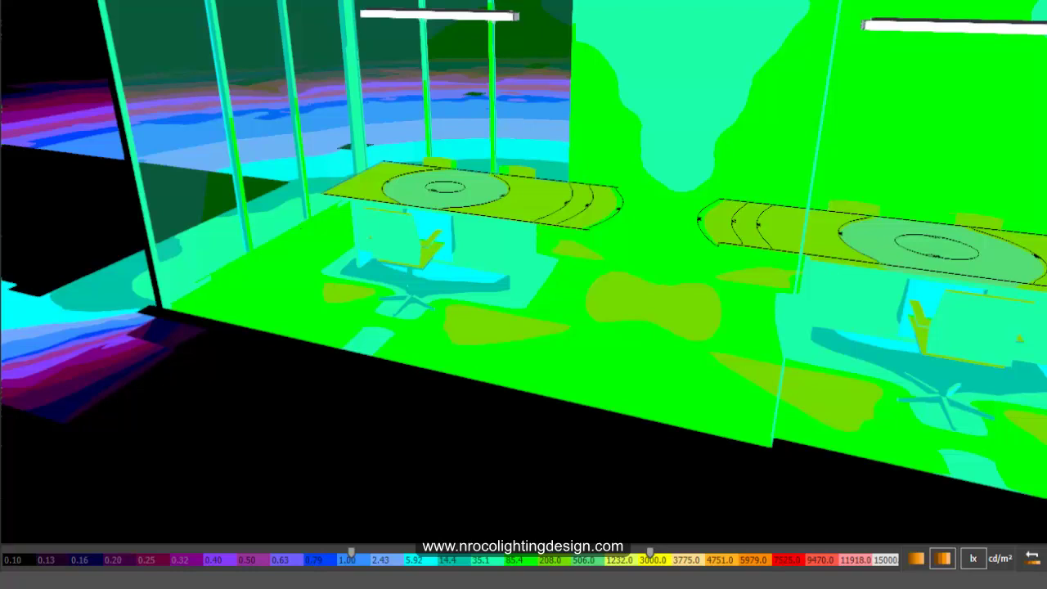
- Change the blue 1.00 lx band at the lower marker of the false-colour scale to dark grey
mouse_move(353, 558)
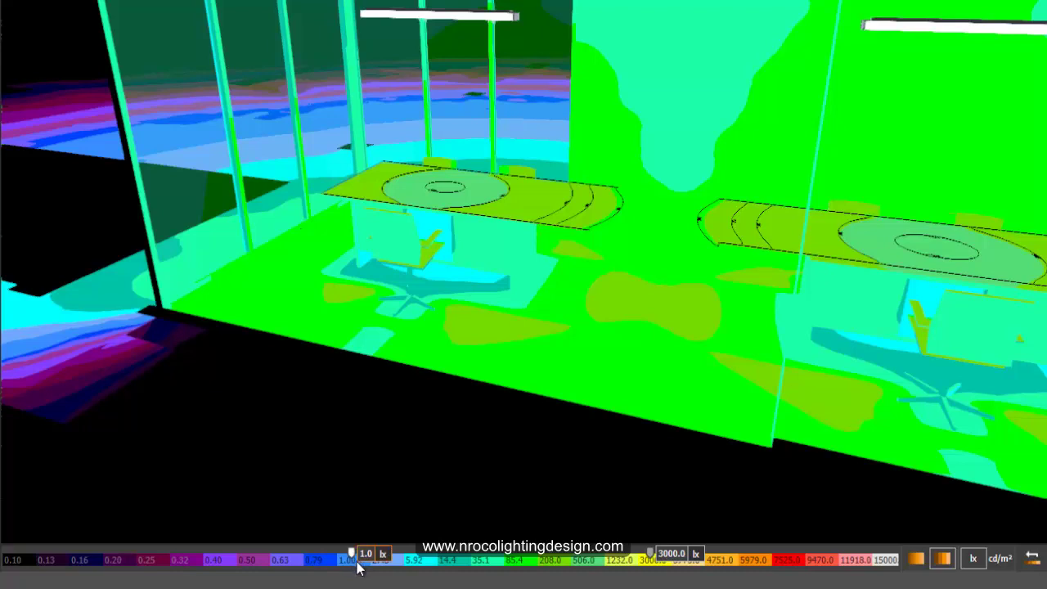
click(351, 564)
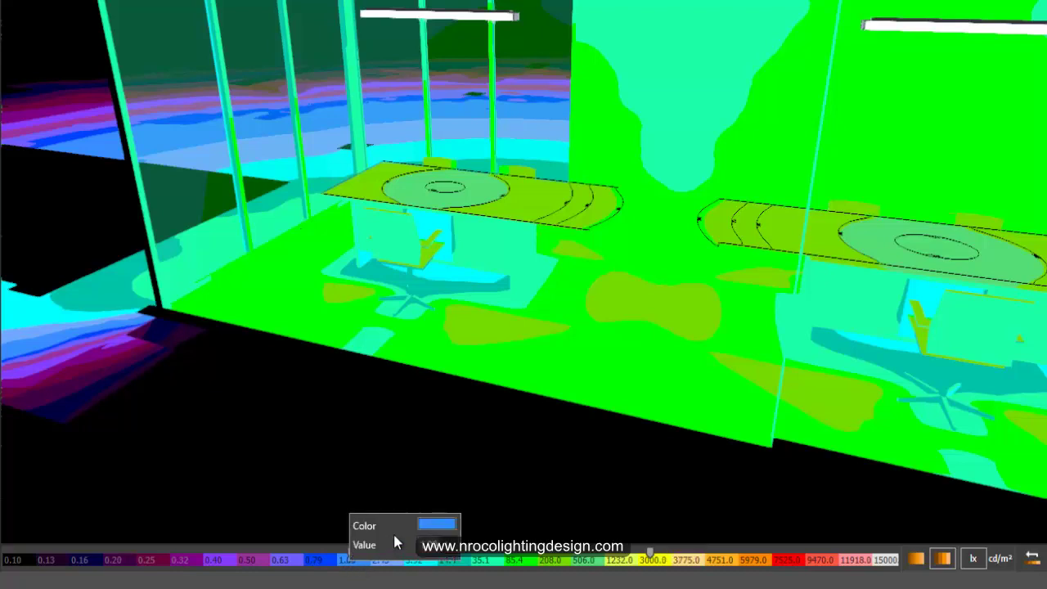
click(426, 524)
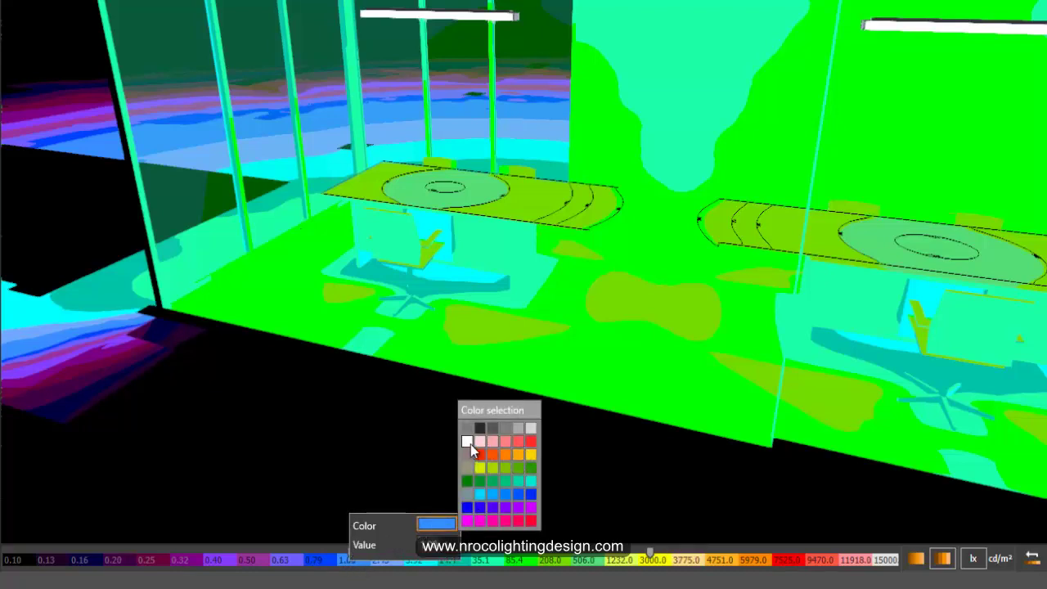
click(480, 428)
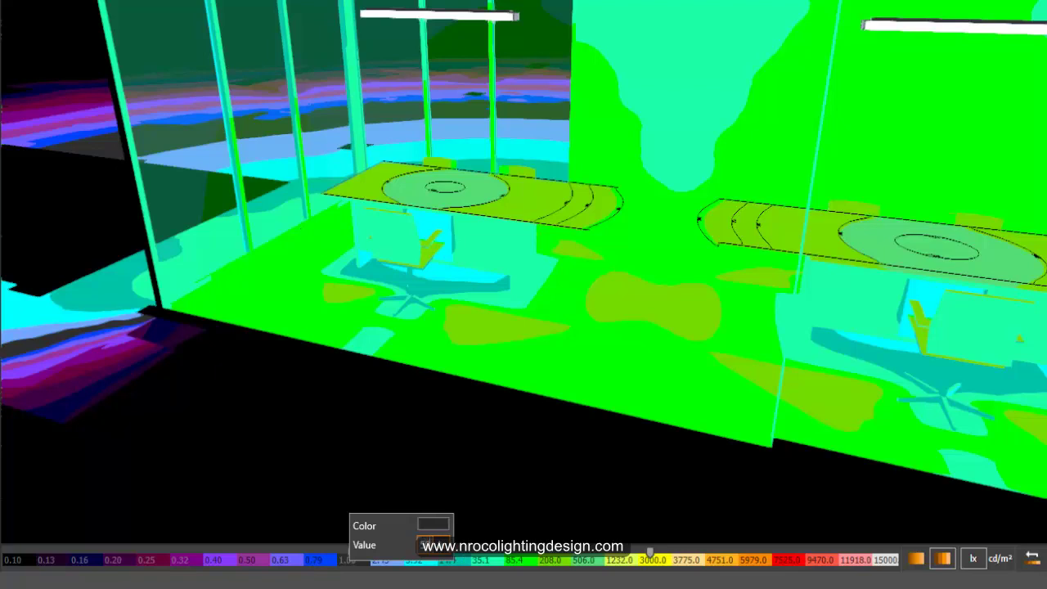
key(Return)
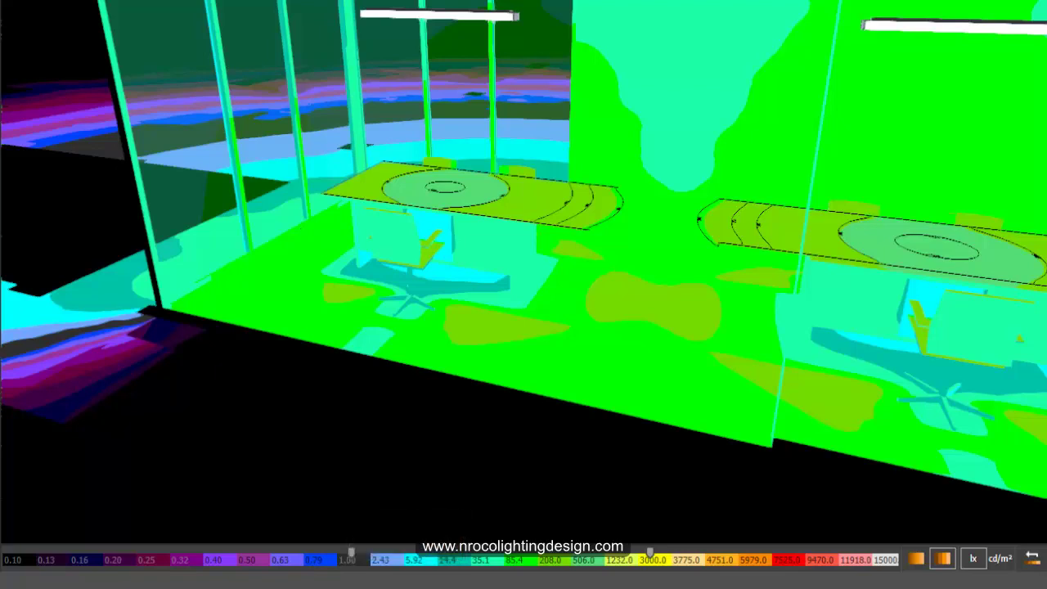
- Change the colour of the 3000 lx band in the false-colour scale from yellow to white
mouse_move(392, 567)
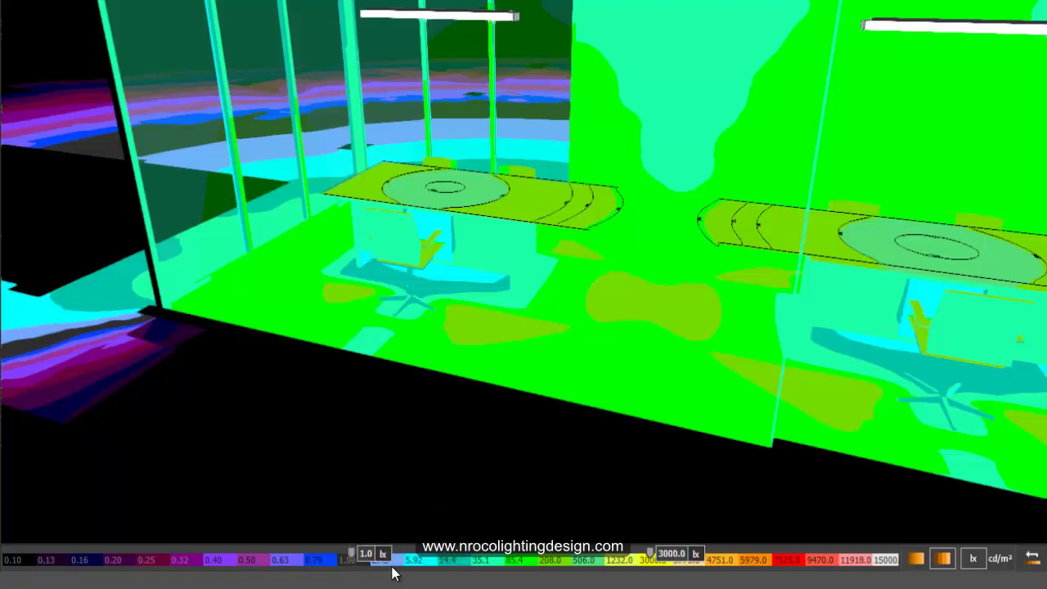
click(664, 562)
click(731, 524)
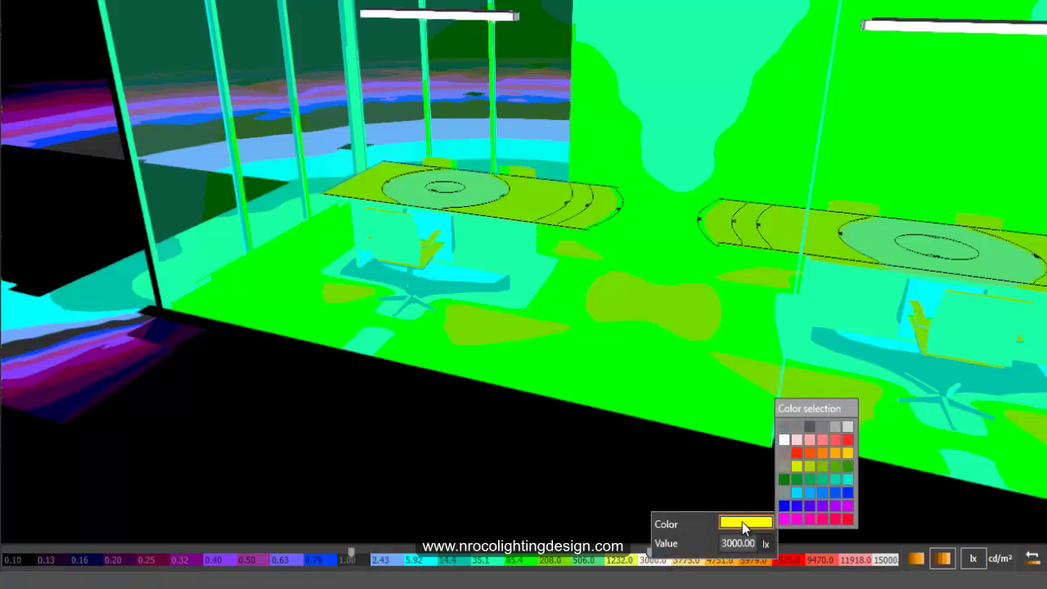
click(742, 522)
click(736, 543)
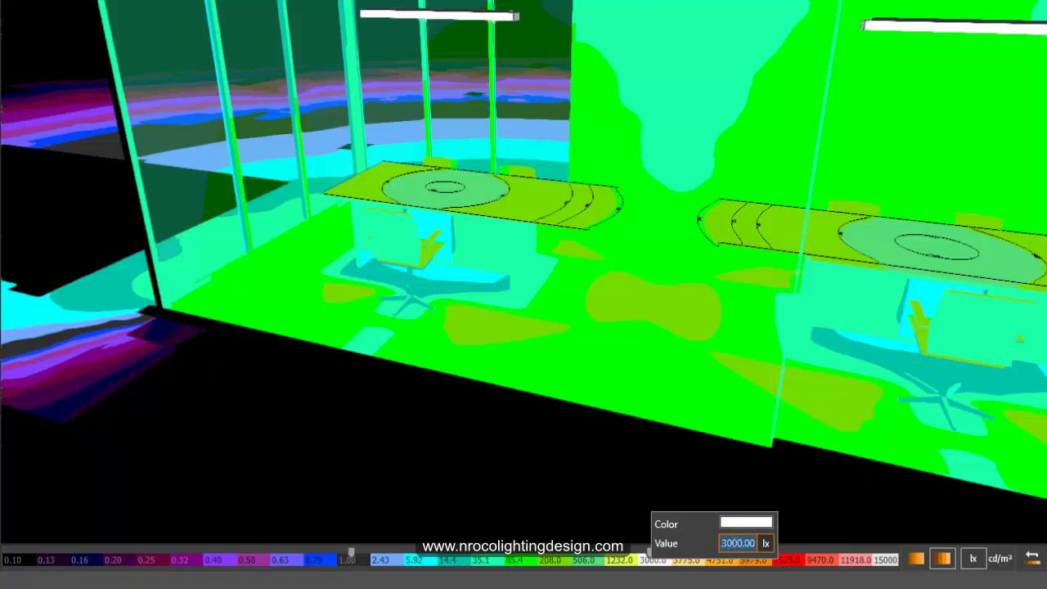
text(3000)
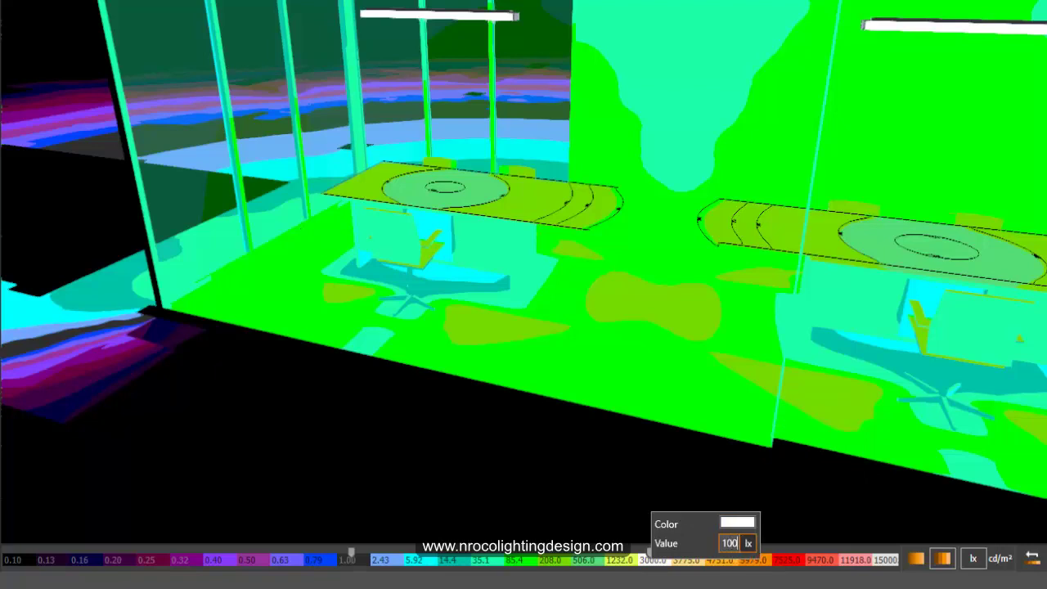
key(Return)
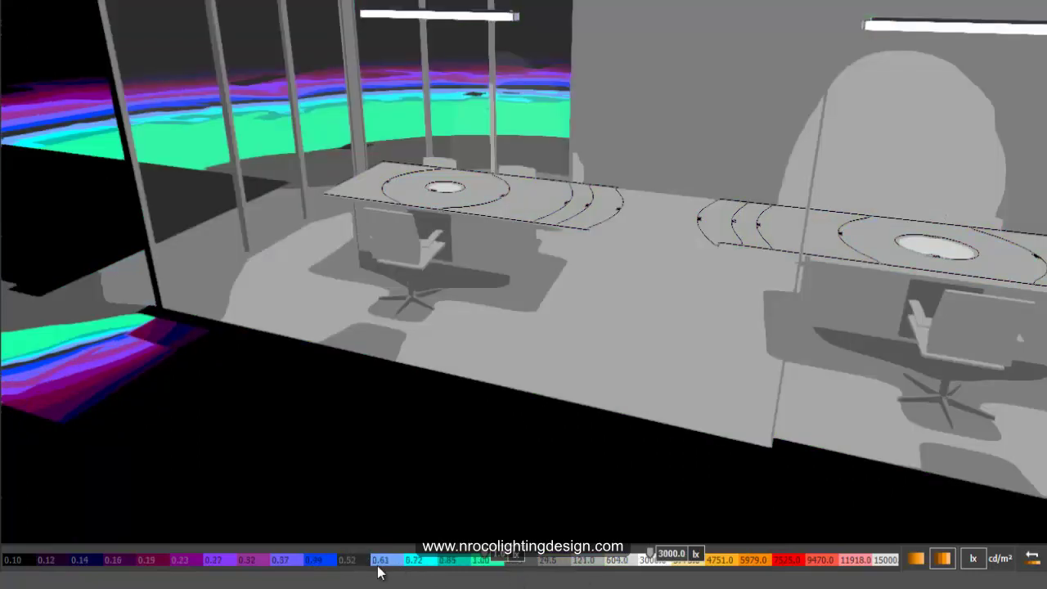
- Change the green 1.00 lx band of the false-colour scale to dark grey
click(485, 566)
click(568, 525)
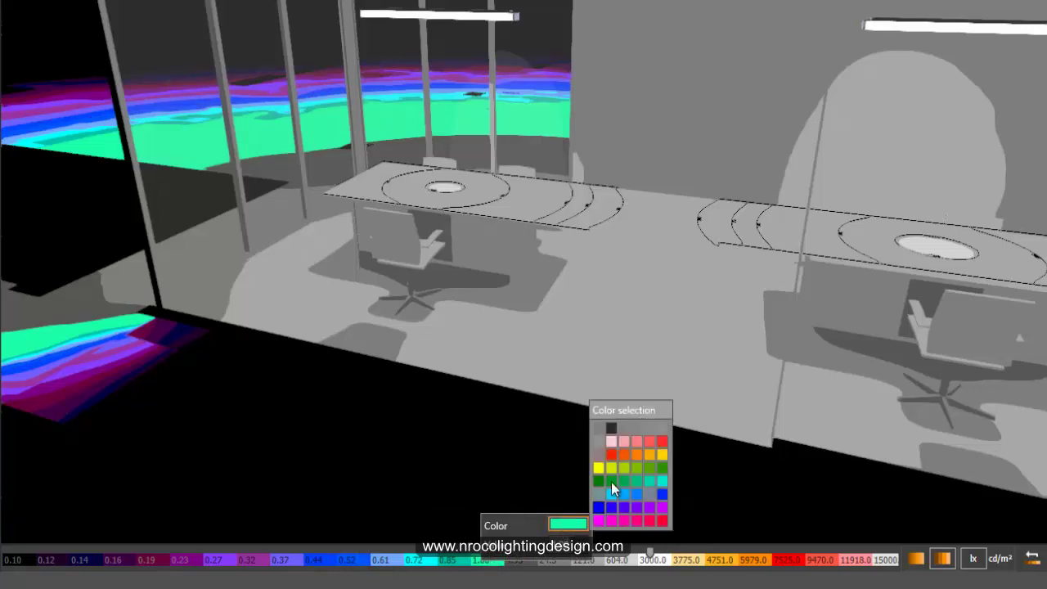
click(612, 429)
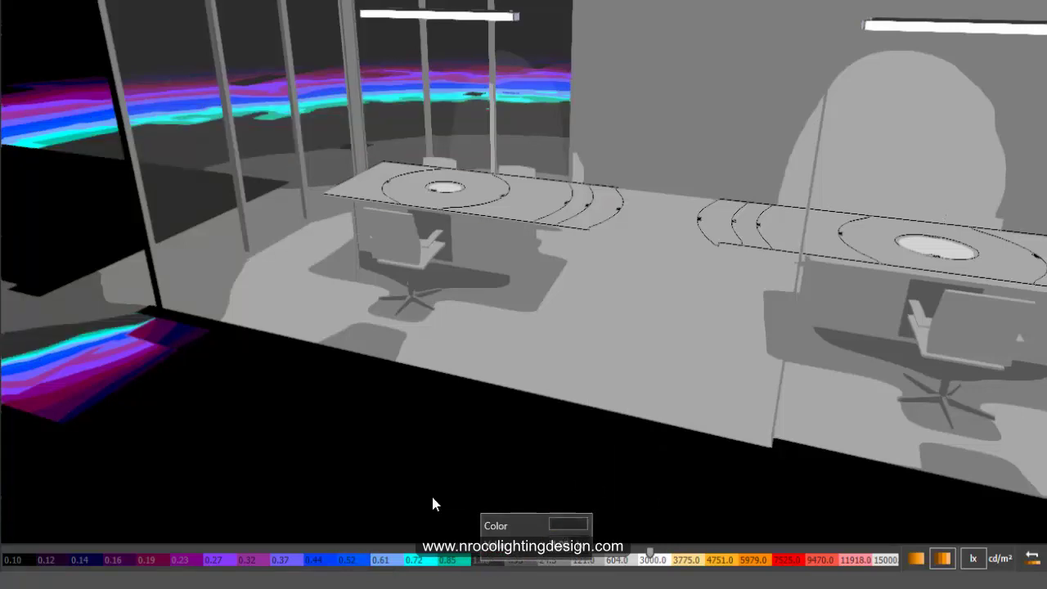
- Inspect the room's false colours from several angles and review the perpendicular illuminance page of Finance & Insurance Managers in the documentation
middle_drag(543, 260, 384, 296)
scroll(380, 296, down, 3)
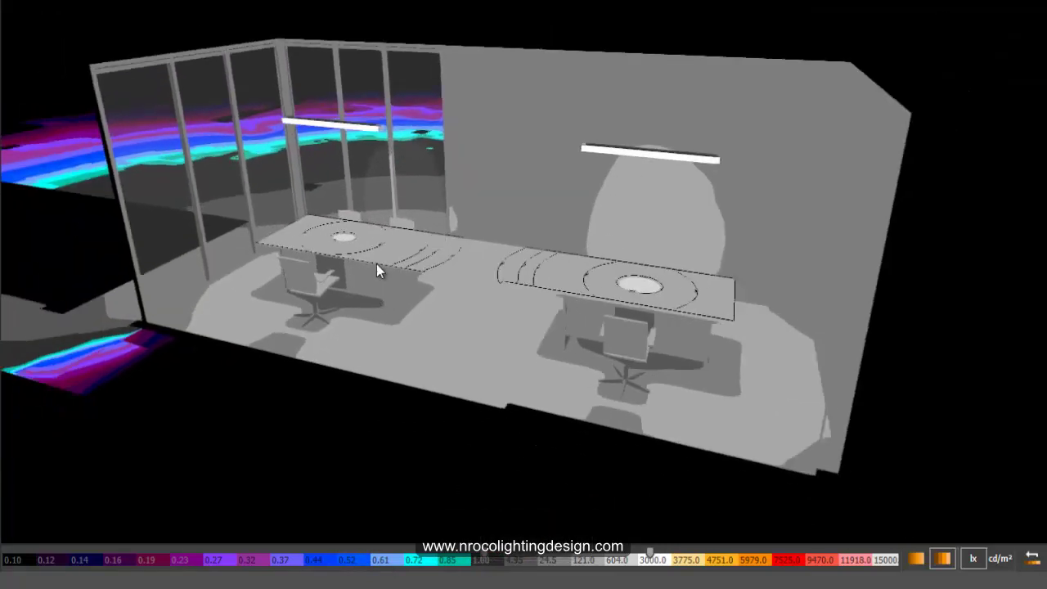
right_drag(378, 265, 432, 341)
drag(469, 394, 455, 298)
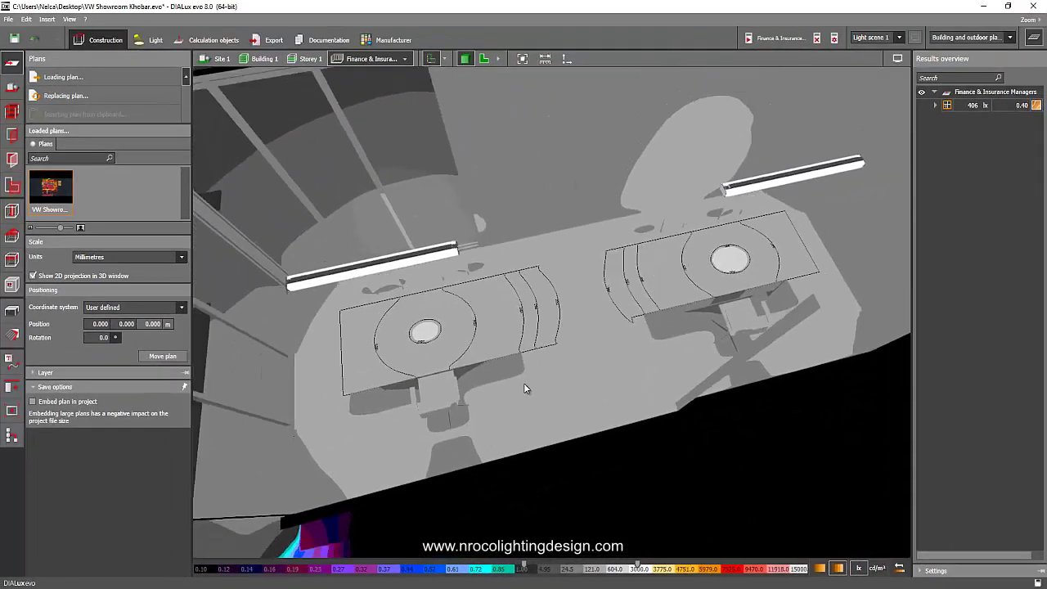
drag(482, 339, 427, 176)
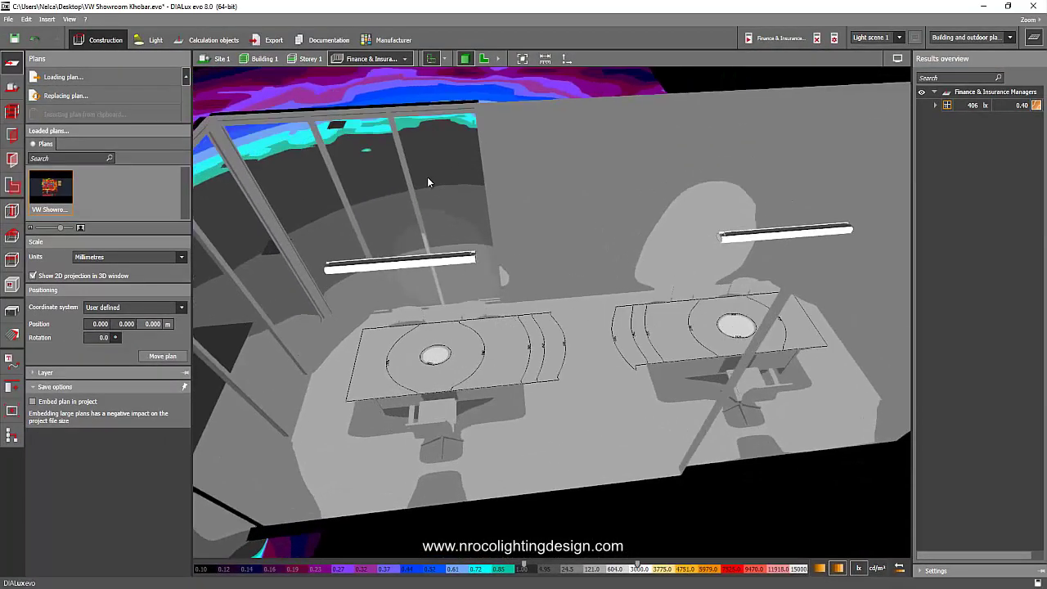
drag(518, 343, 555, 338)
click(326, 39)
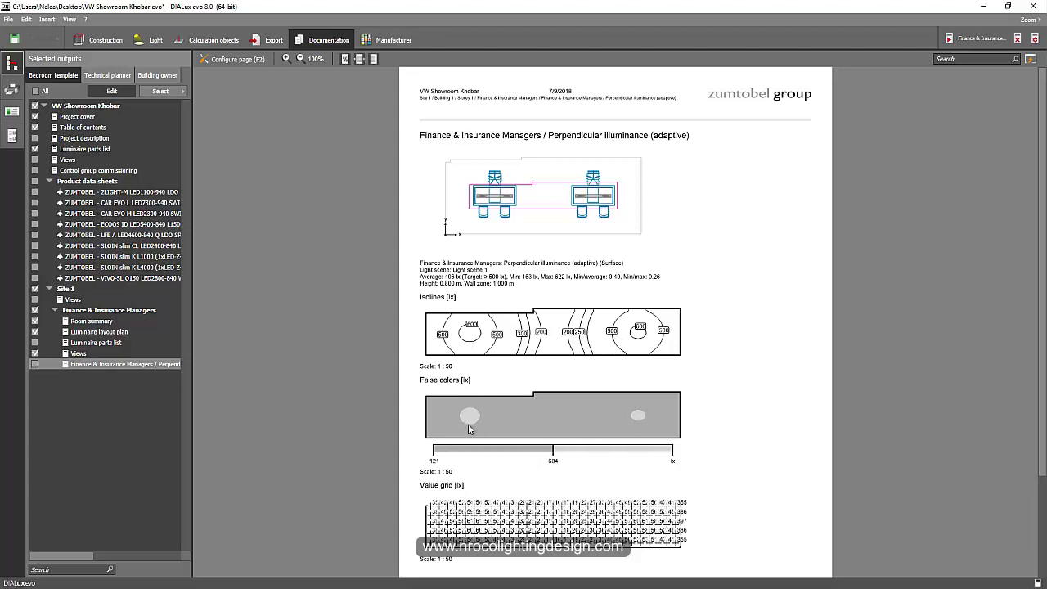
- Return to the construction view and examine the false colours along the two desks from the end of the room
click(102, 39)
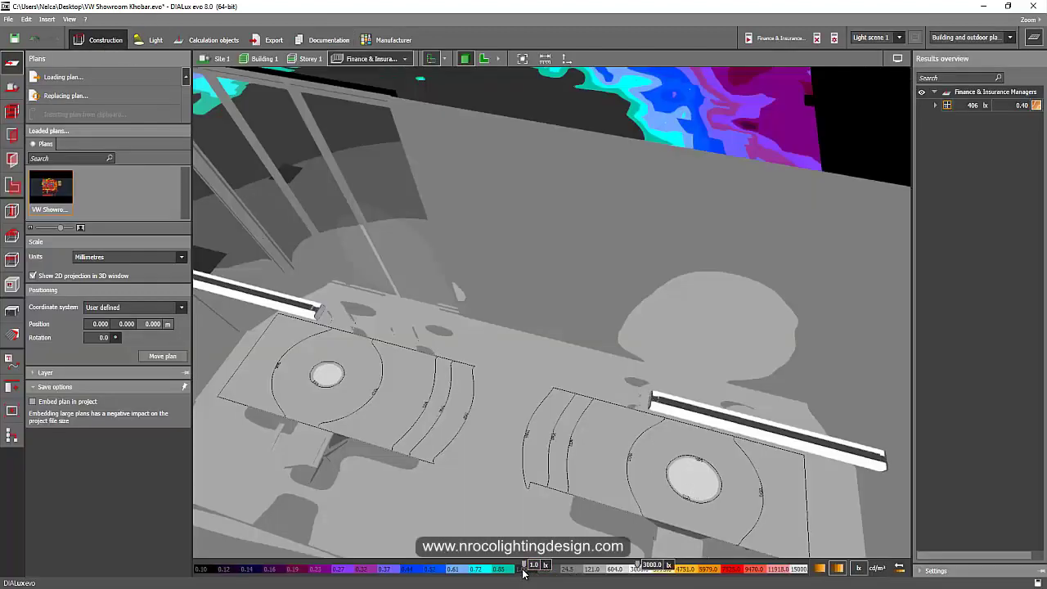
right_drag(544, 462, 553, 391)
scroll(553, 386, down, 3)
right_drag(491, 349, 655, 350)
scroll(488, 364, up, 3)
middle_drag(655, 350, 553, 296)
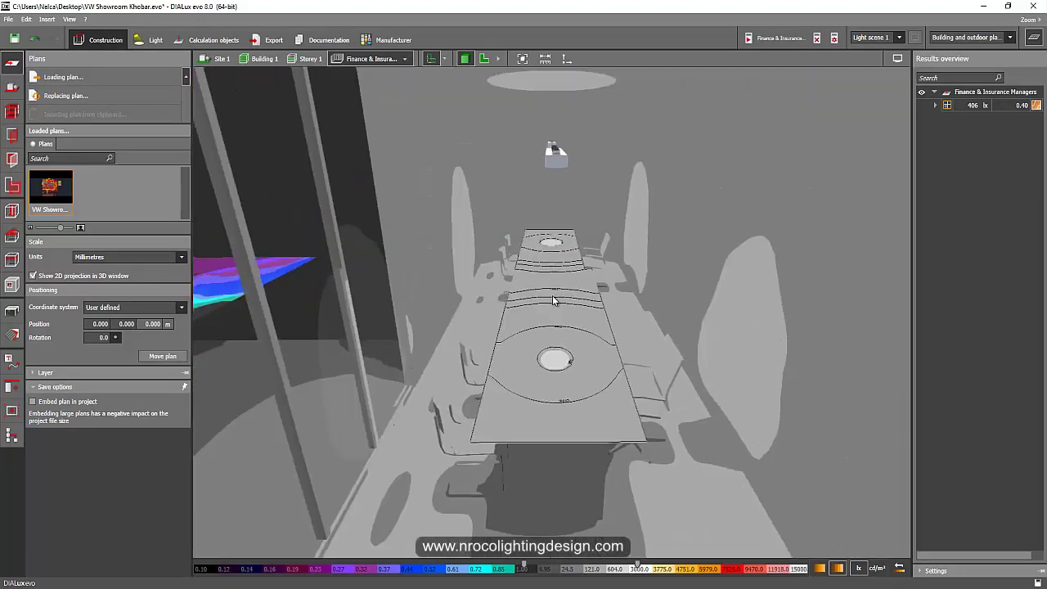